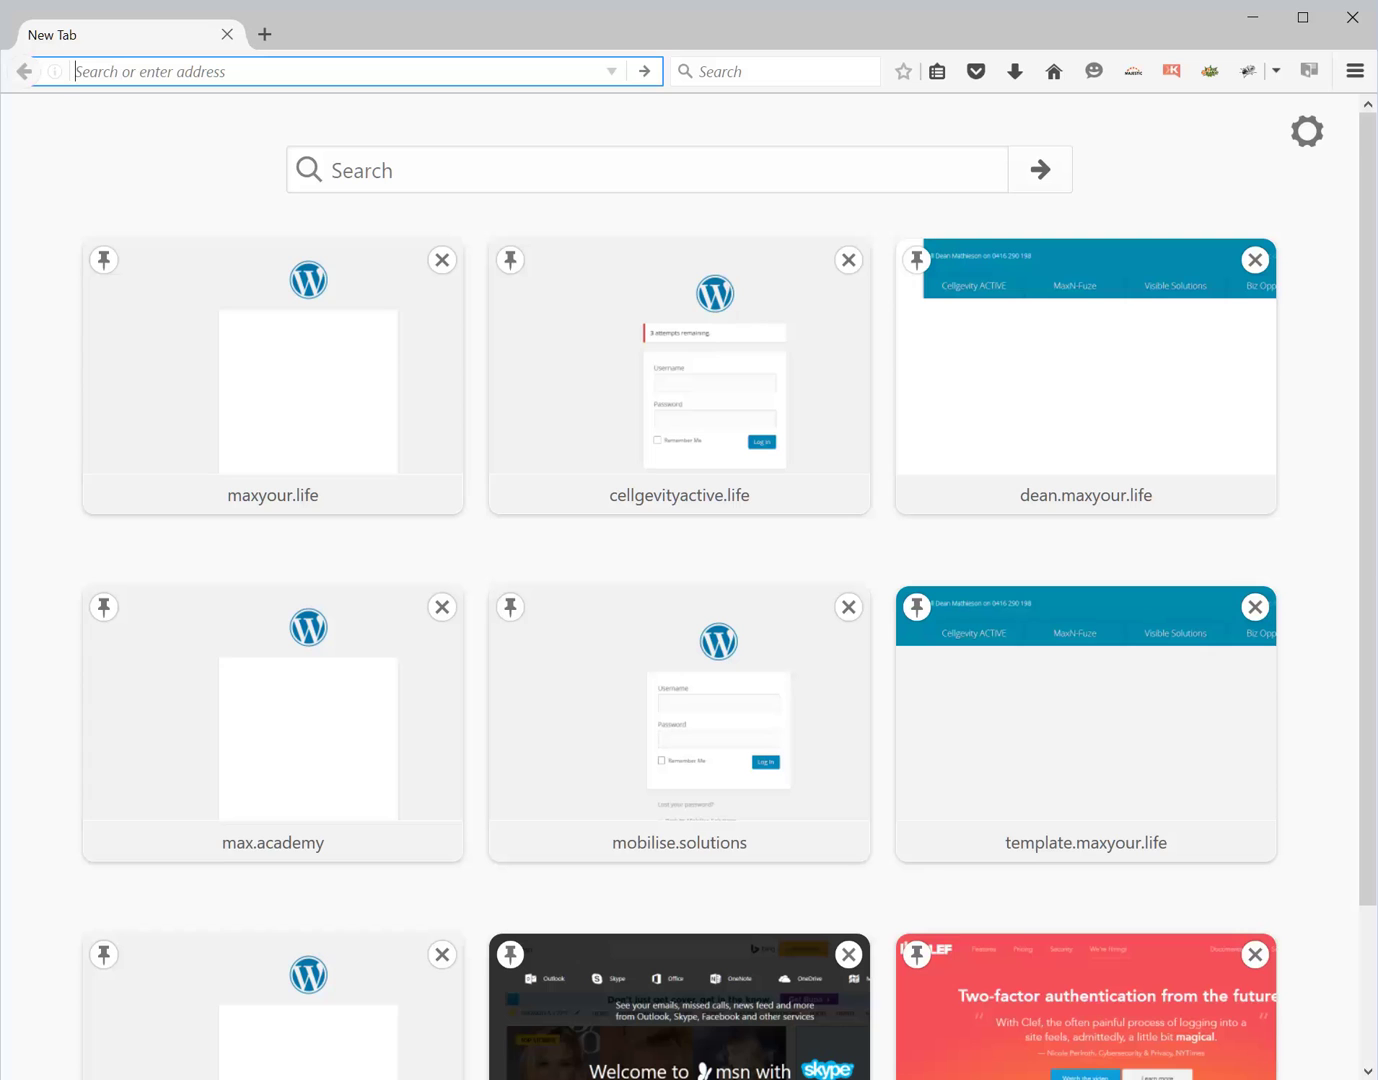
type("h")
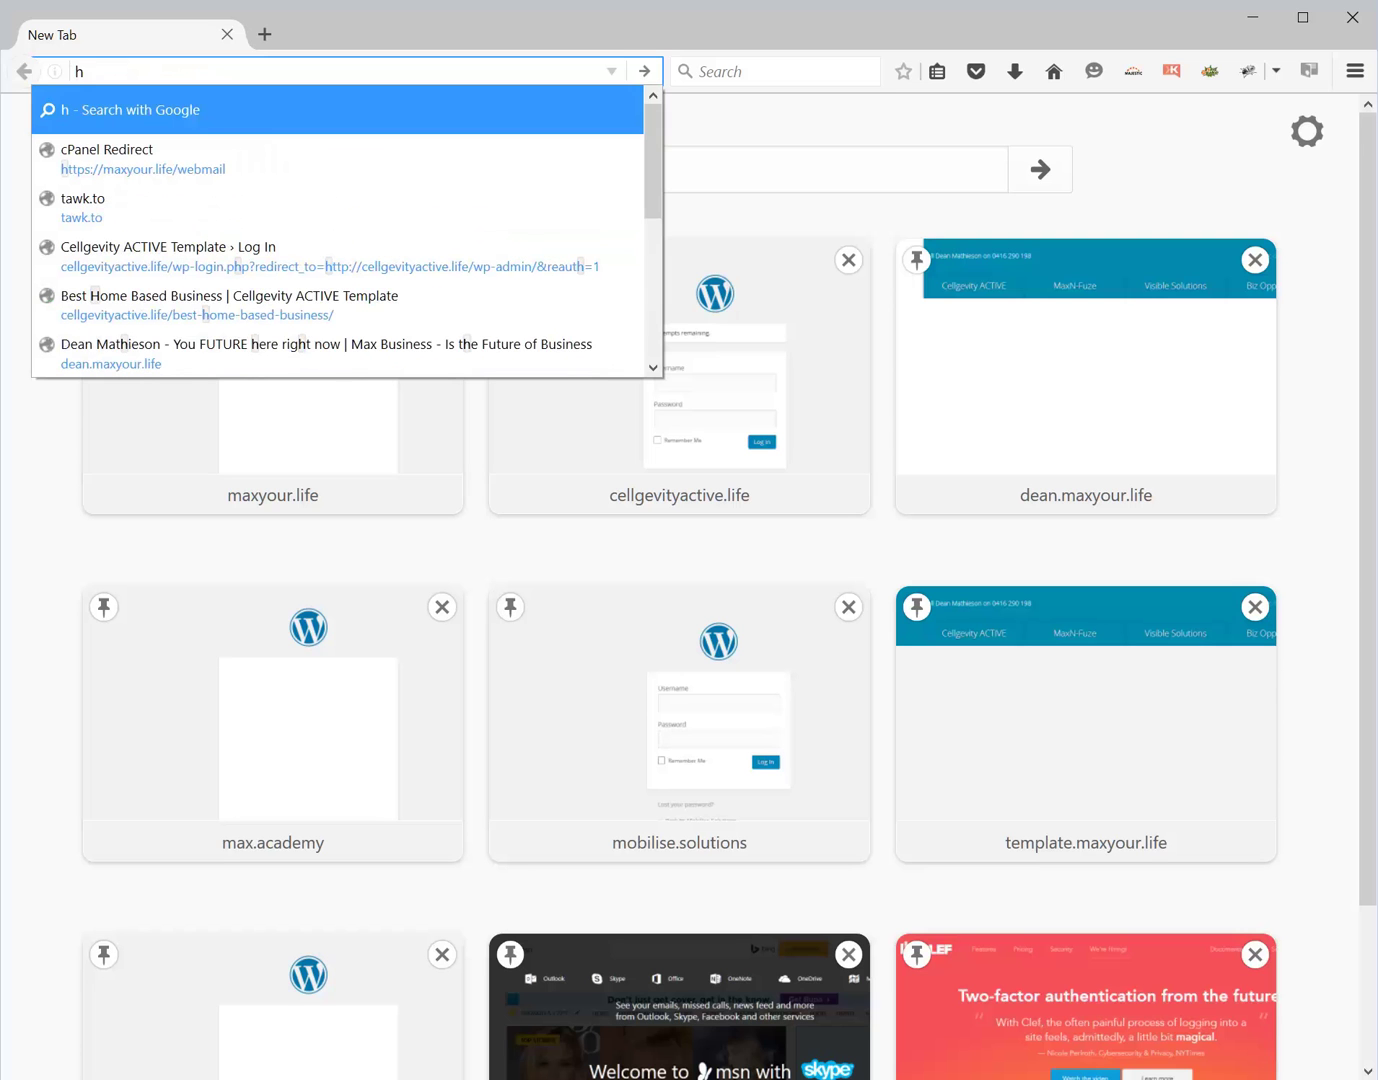
type("ttp://")
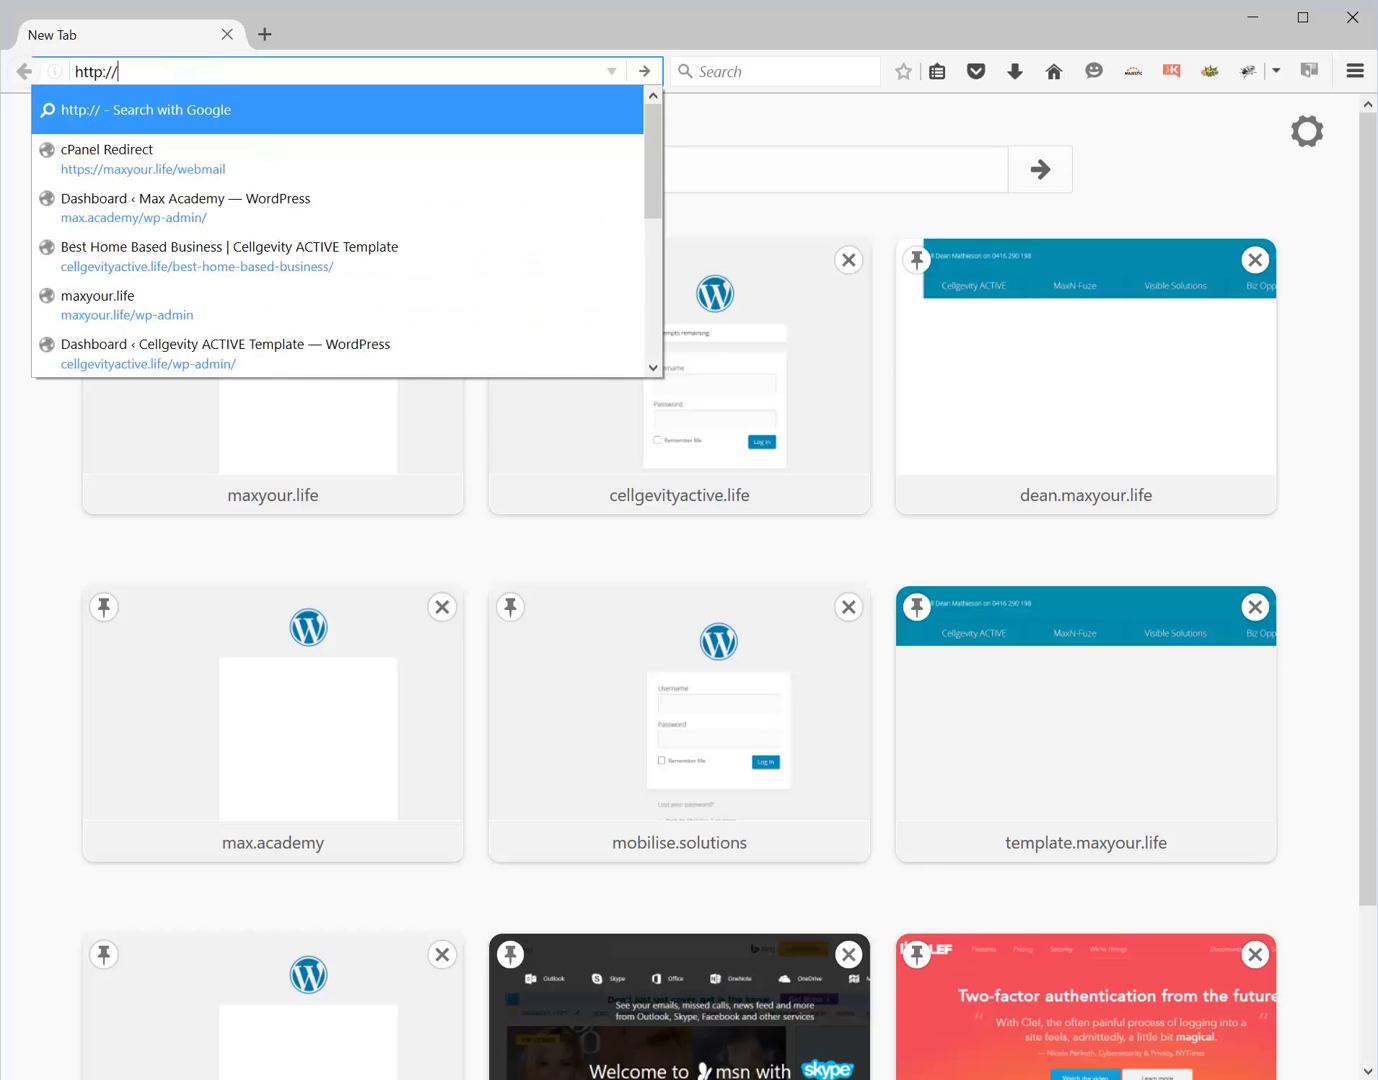
type("tawk.")
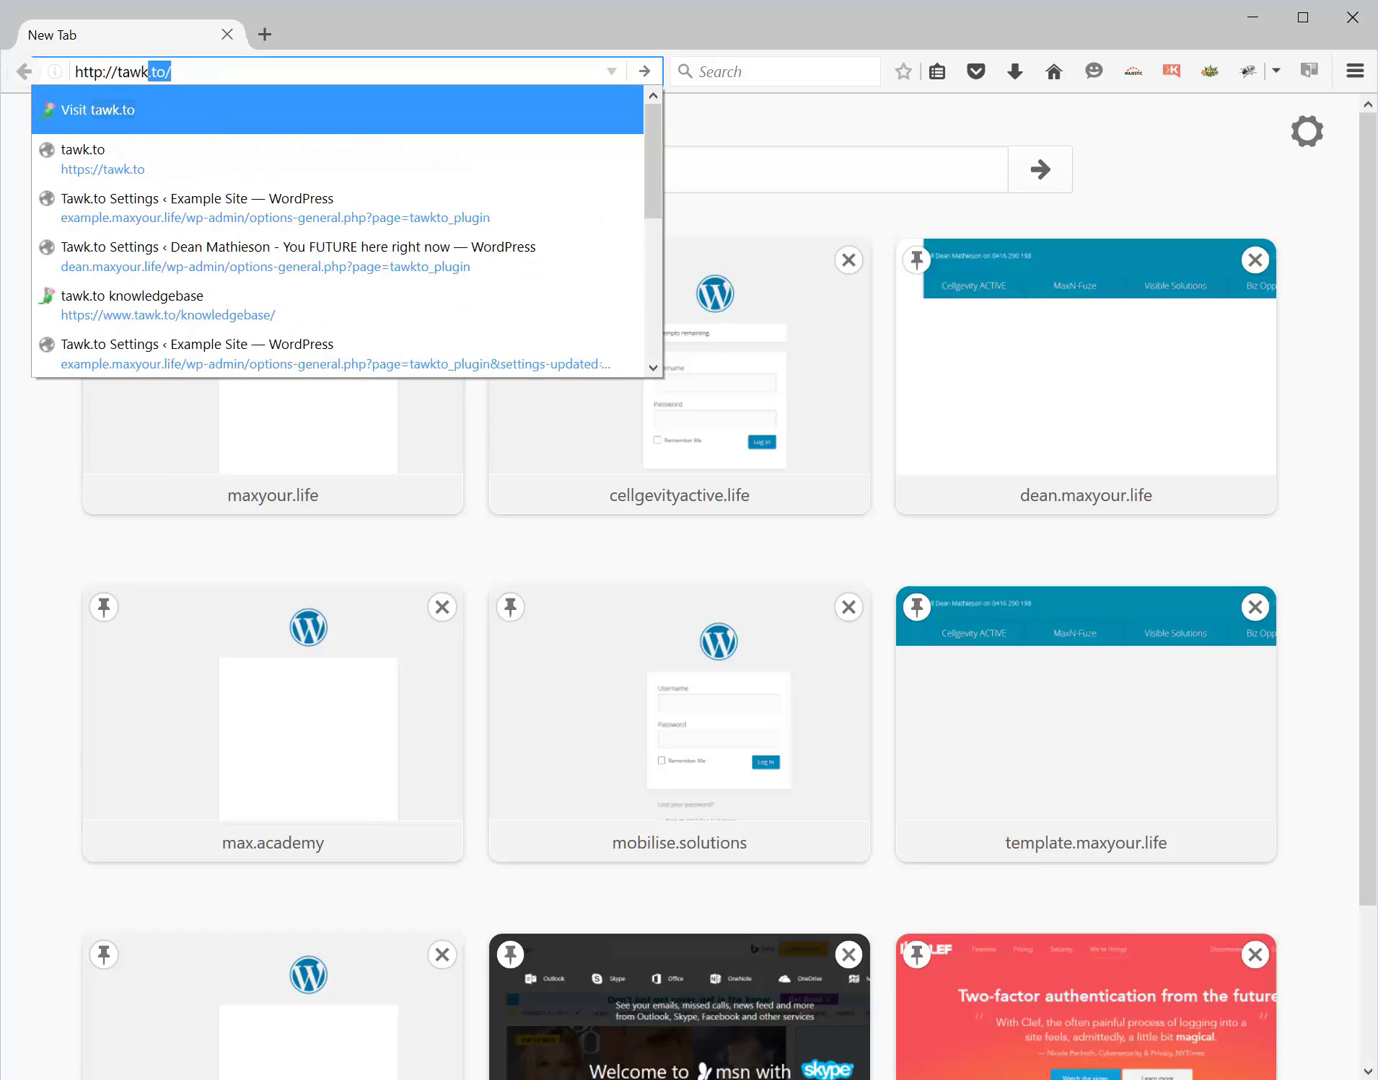
type("to/")
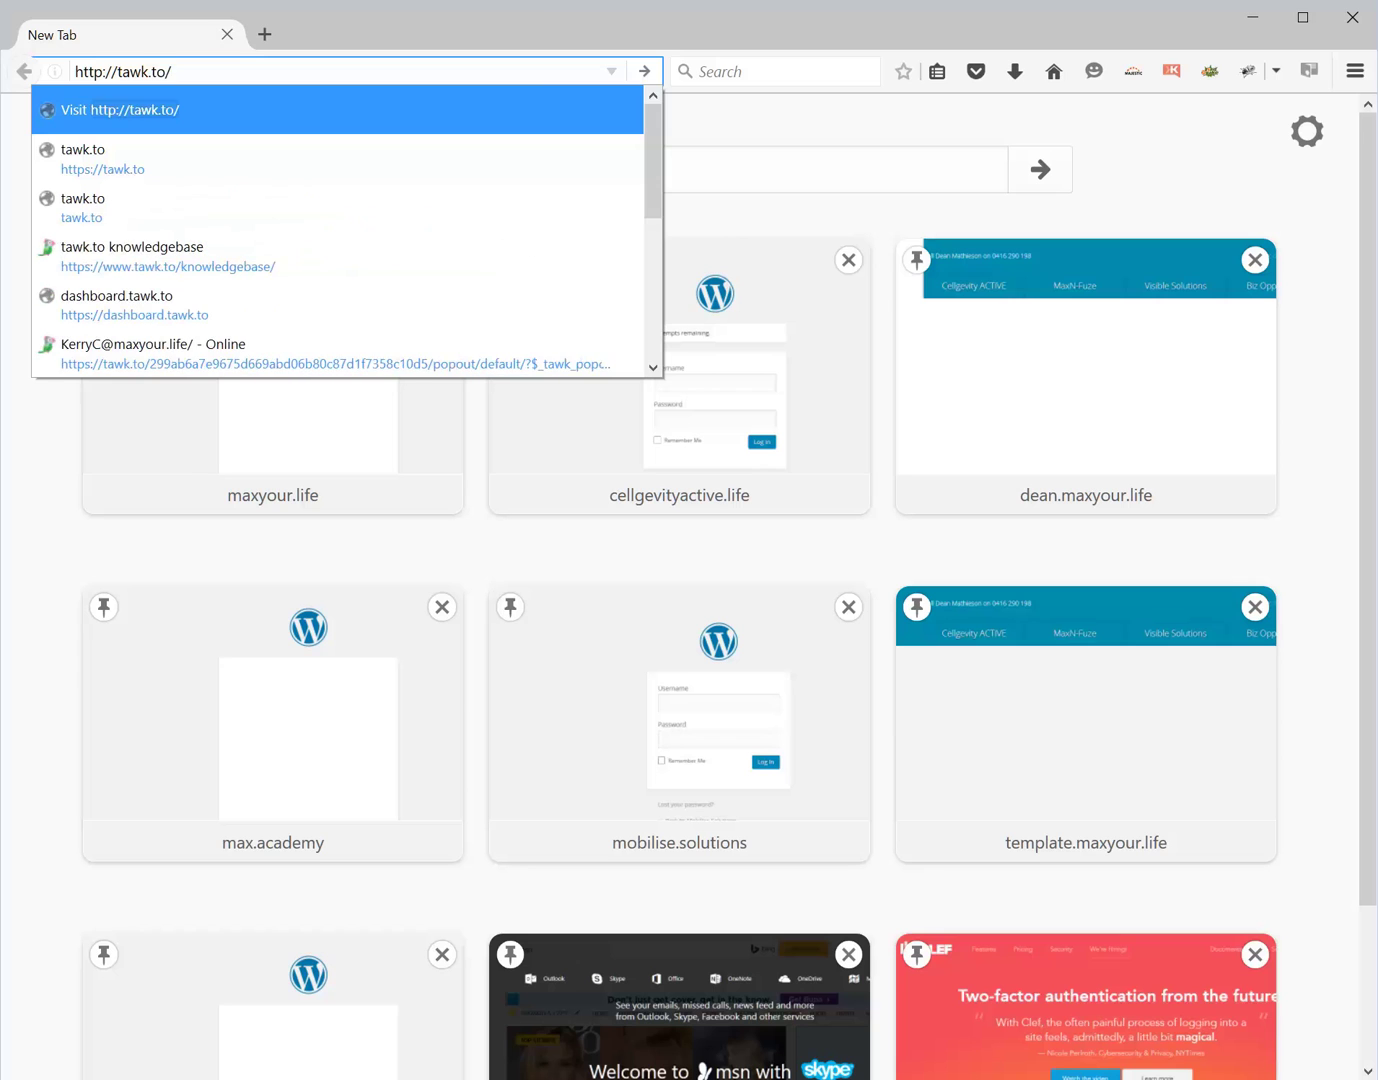
key("Return")
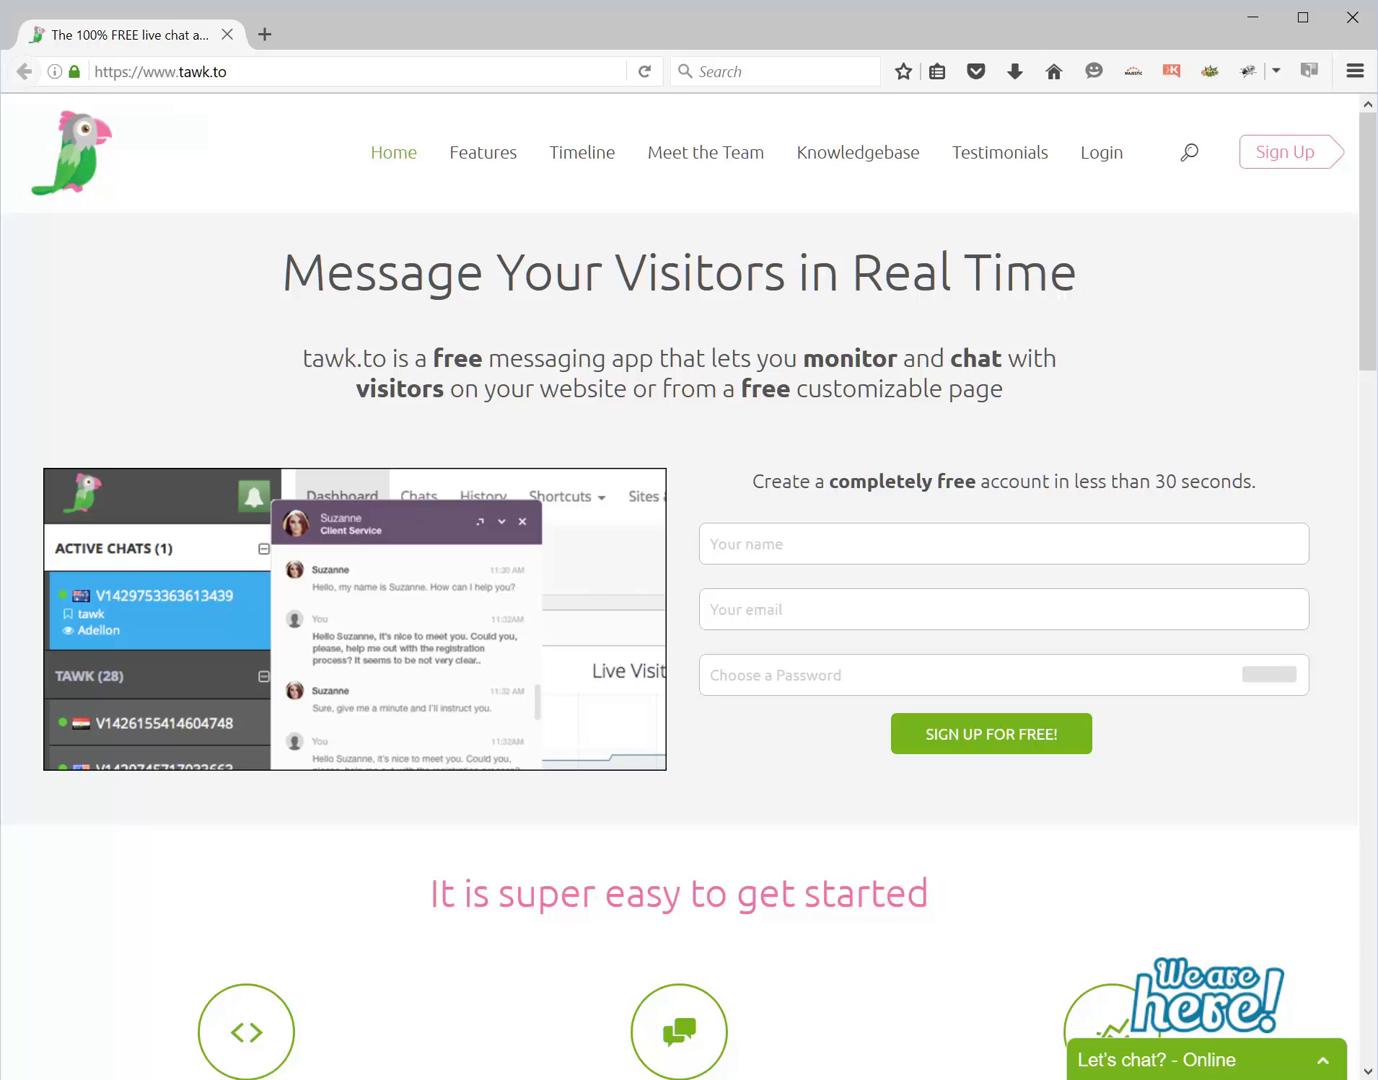
- Follow the Sign Up link in the top-right corner of the tawk.to homepage
left_click(1287, 153)
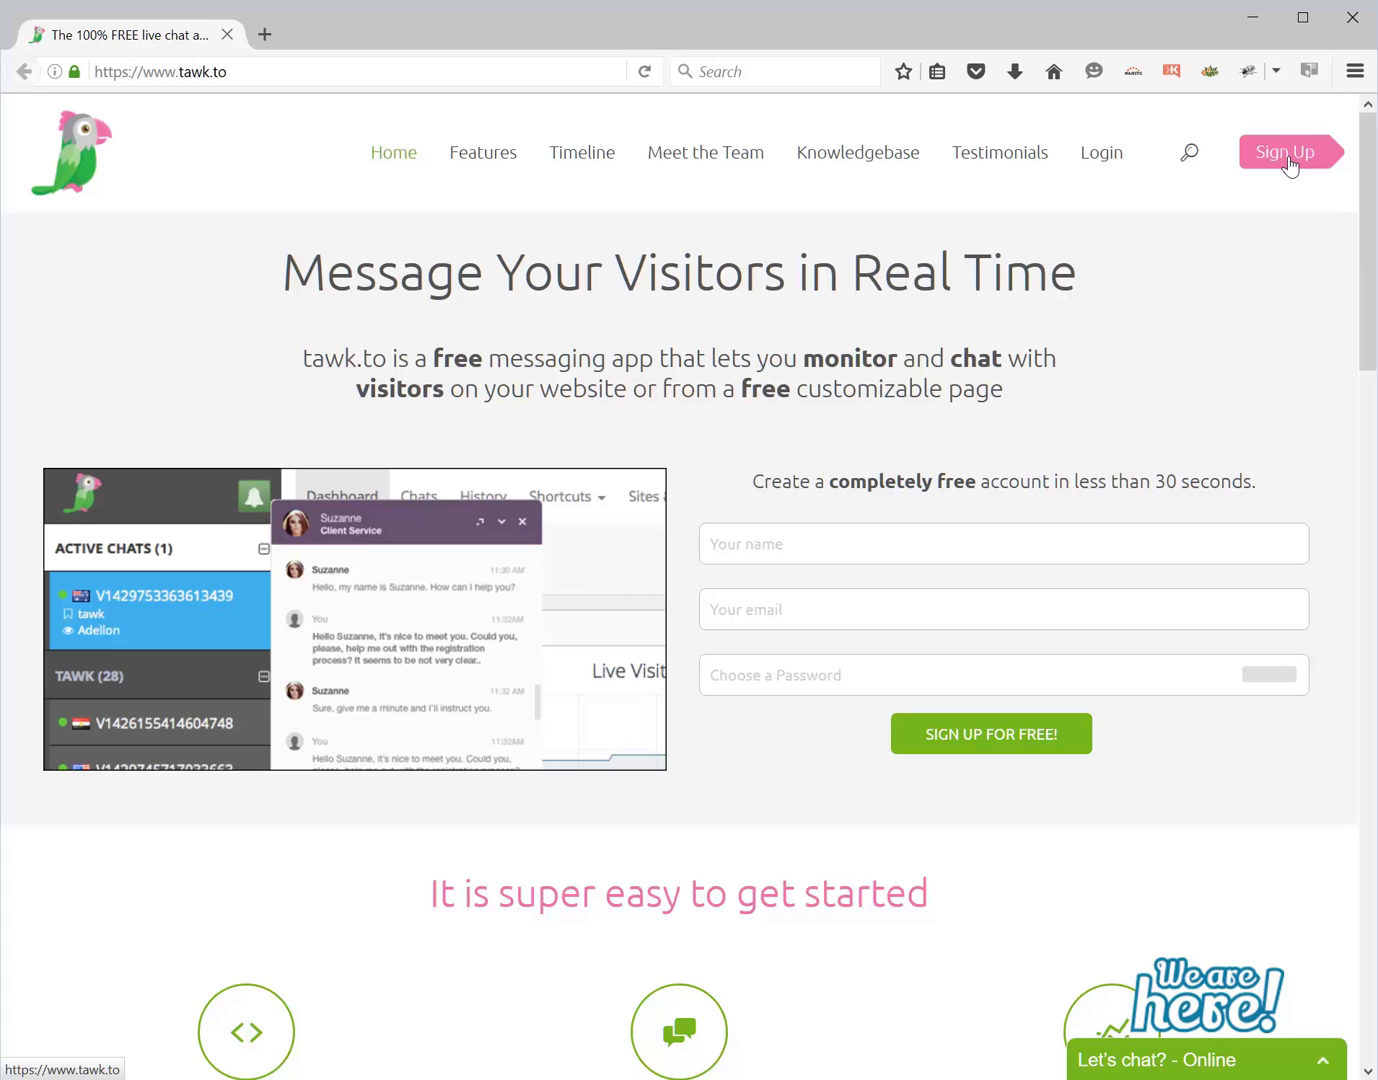
left_click(1287, 158)
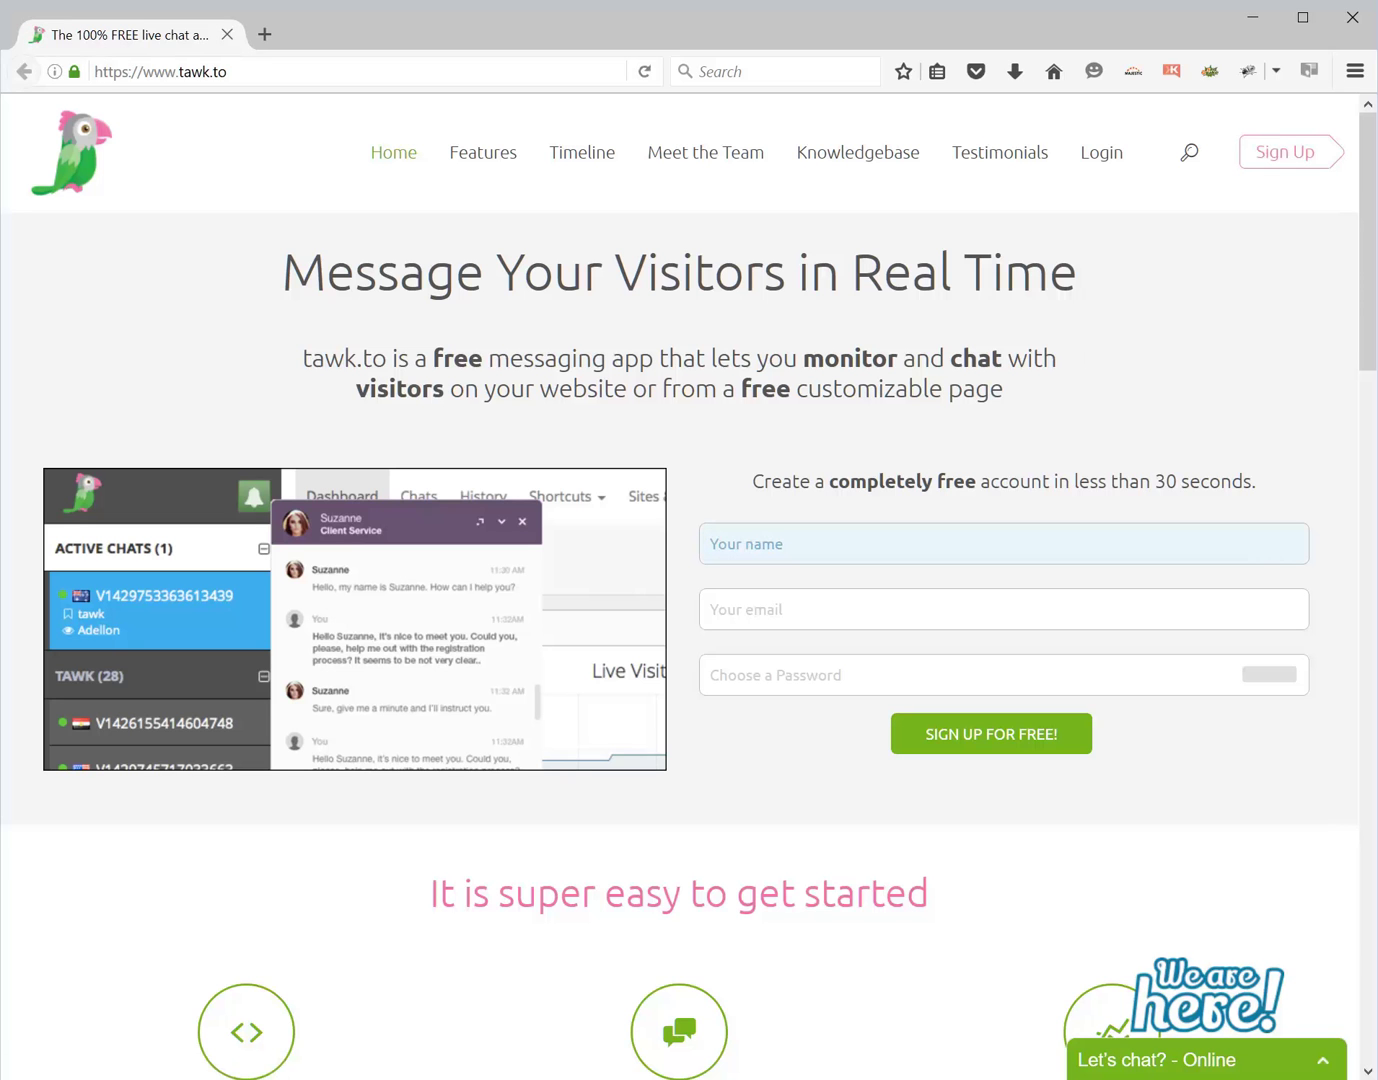
- Fill in the sign-up form with the account holder's name, e-mail address and a password
key("Return")
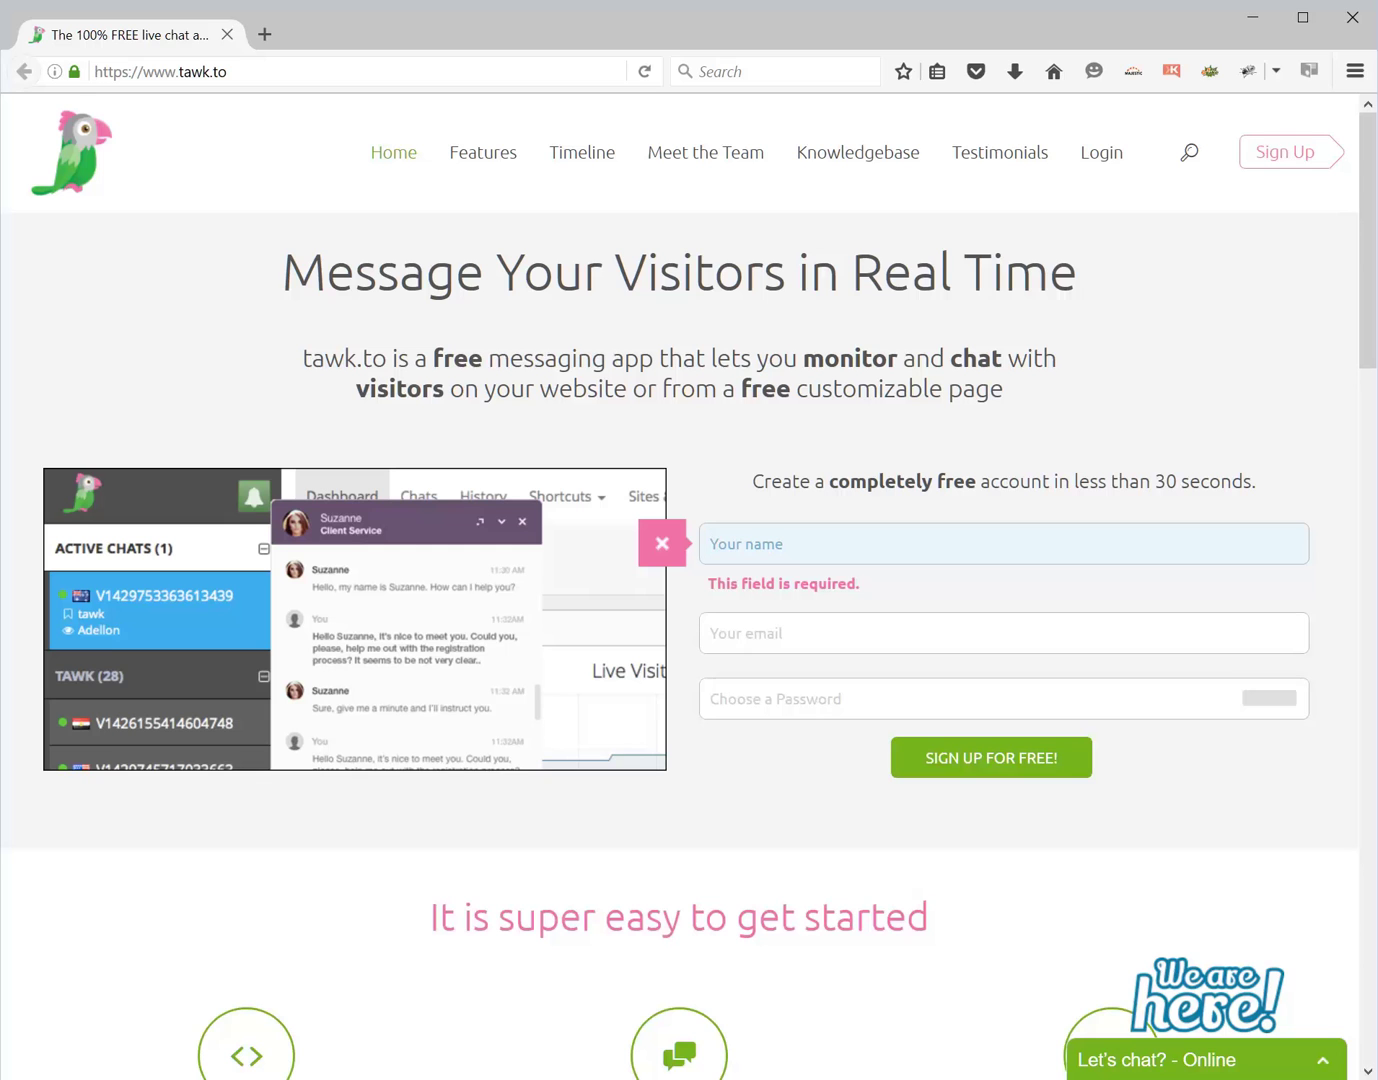
type("Example Max")
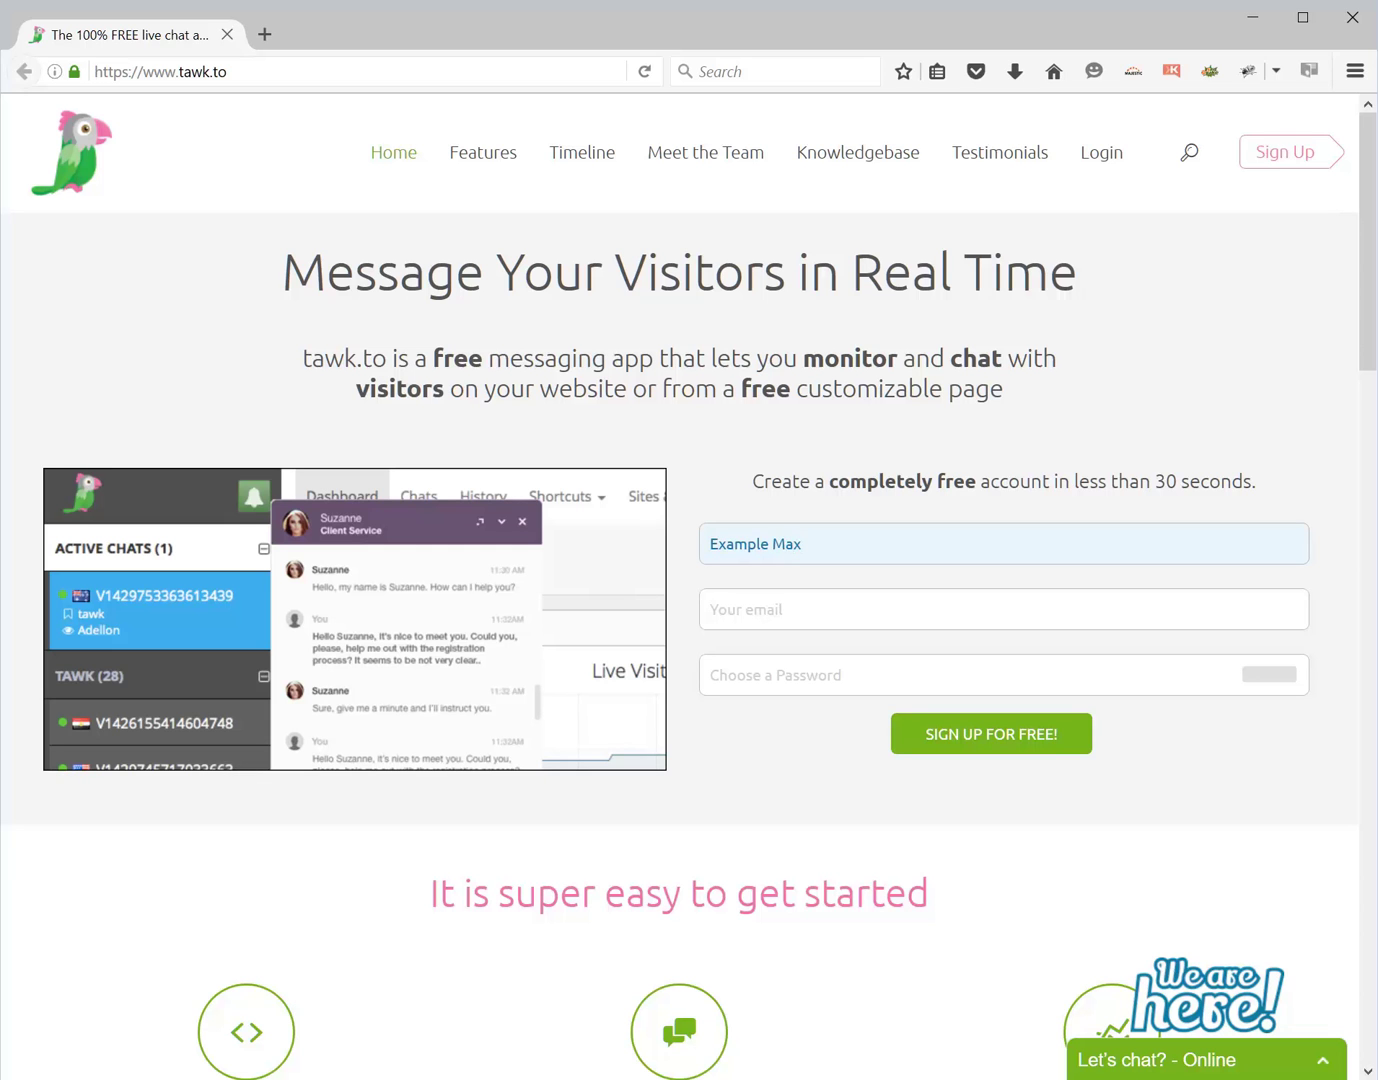
type("Site")
left_click(760, 609)
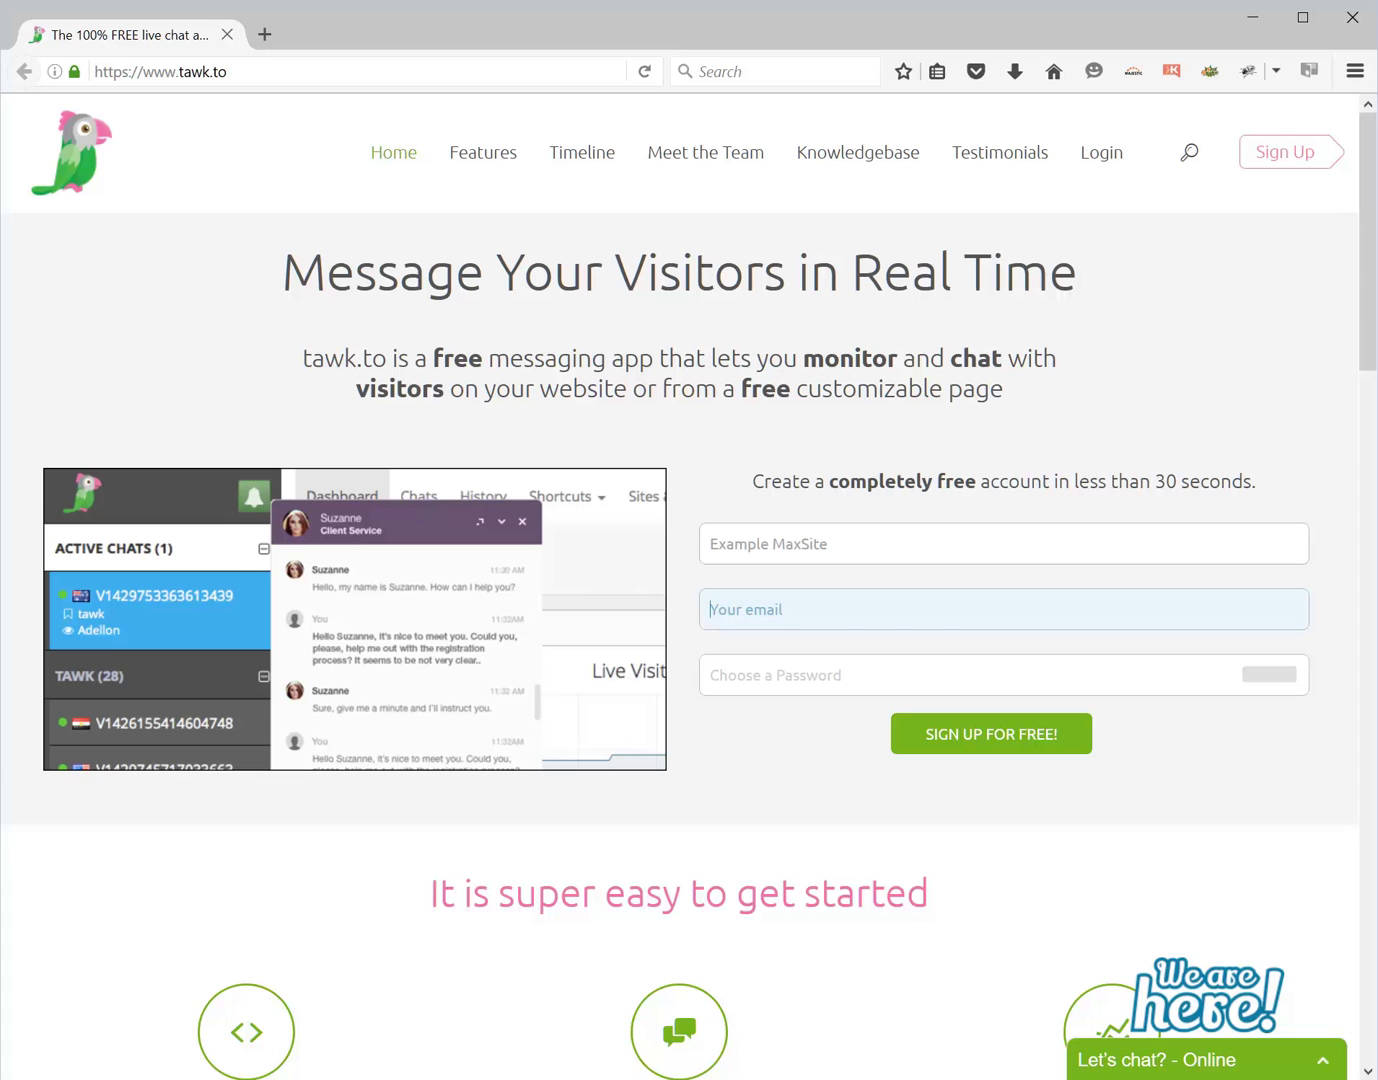
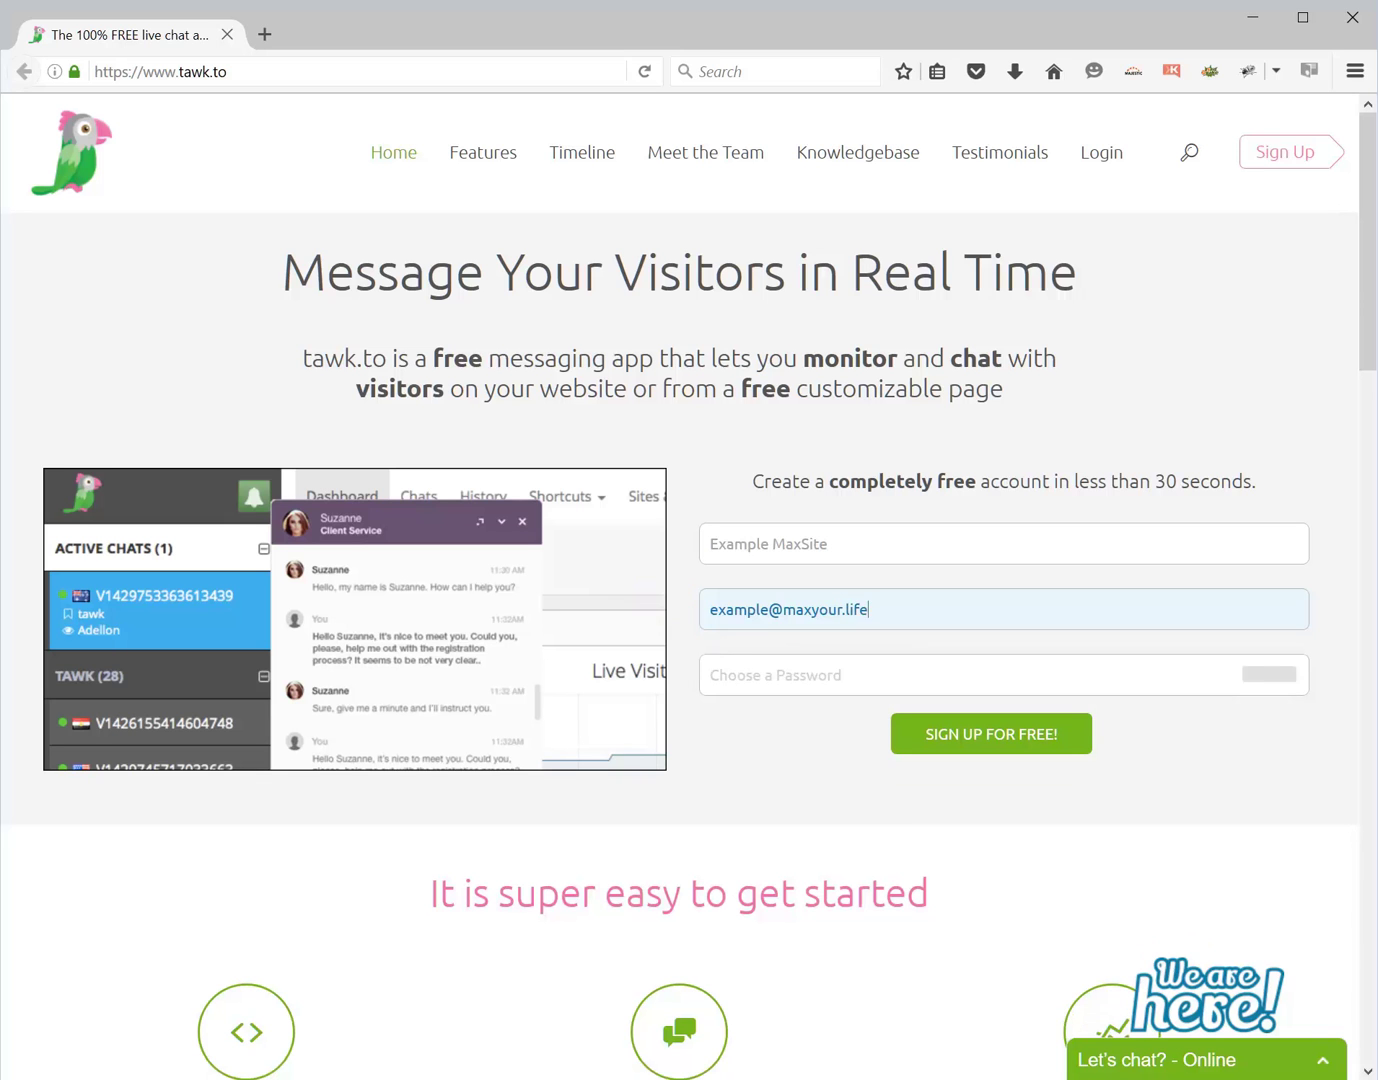
key("Tab")
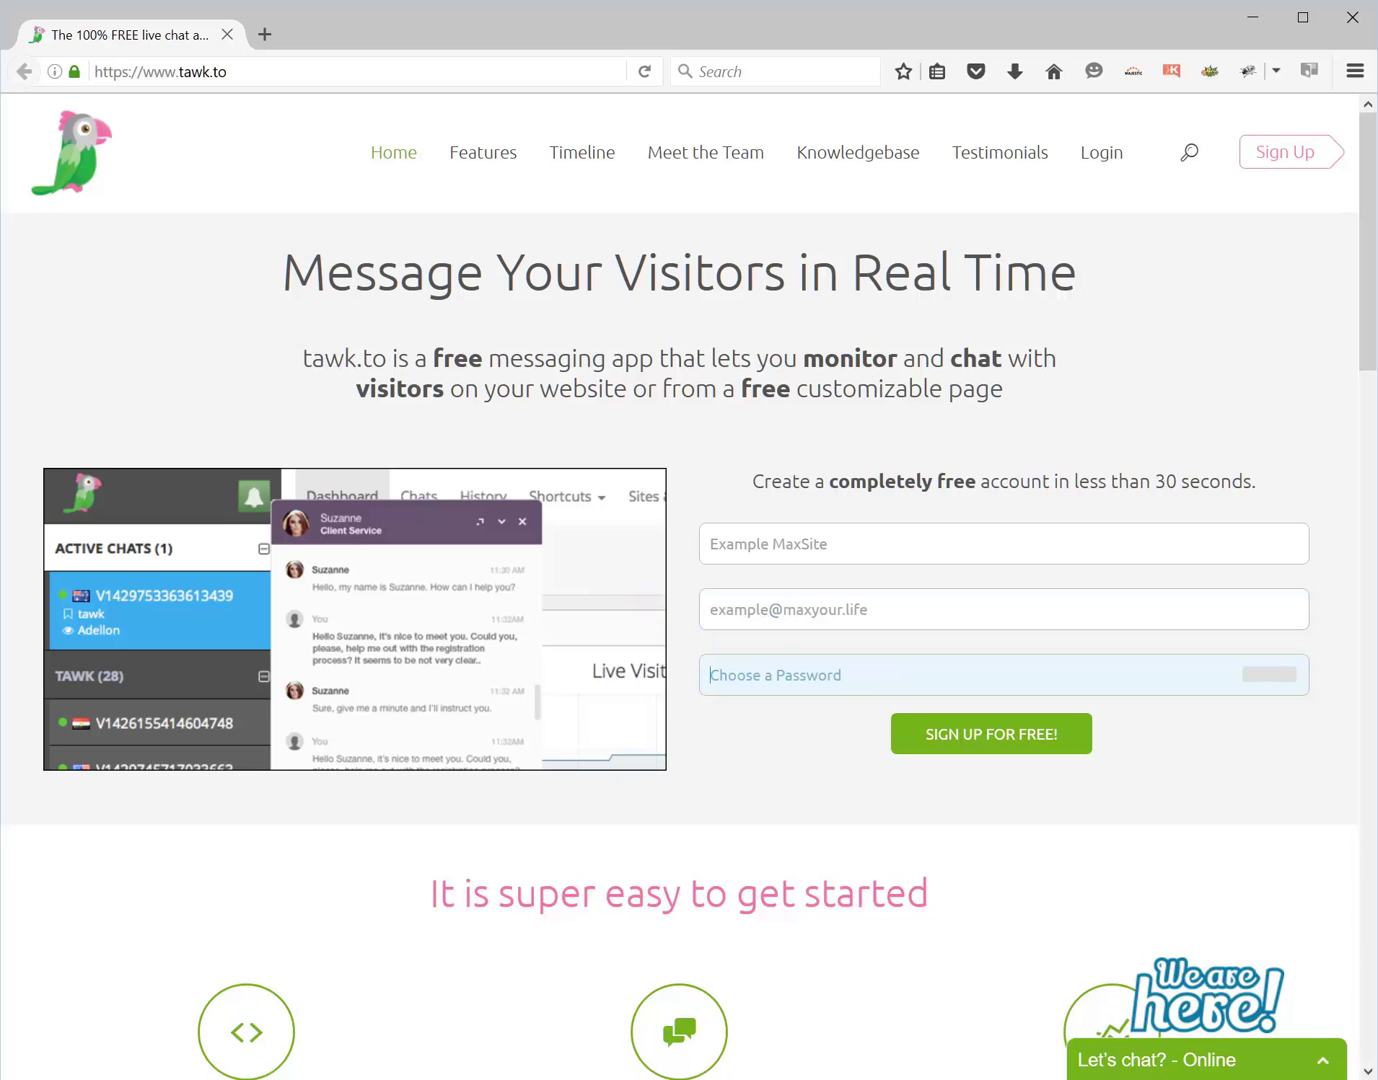
type("passwo")
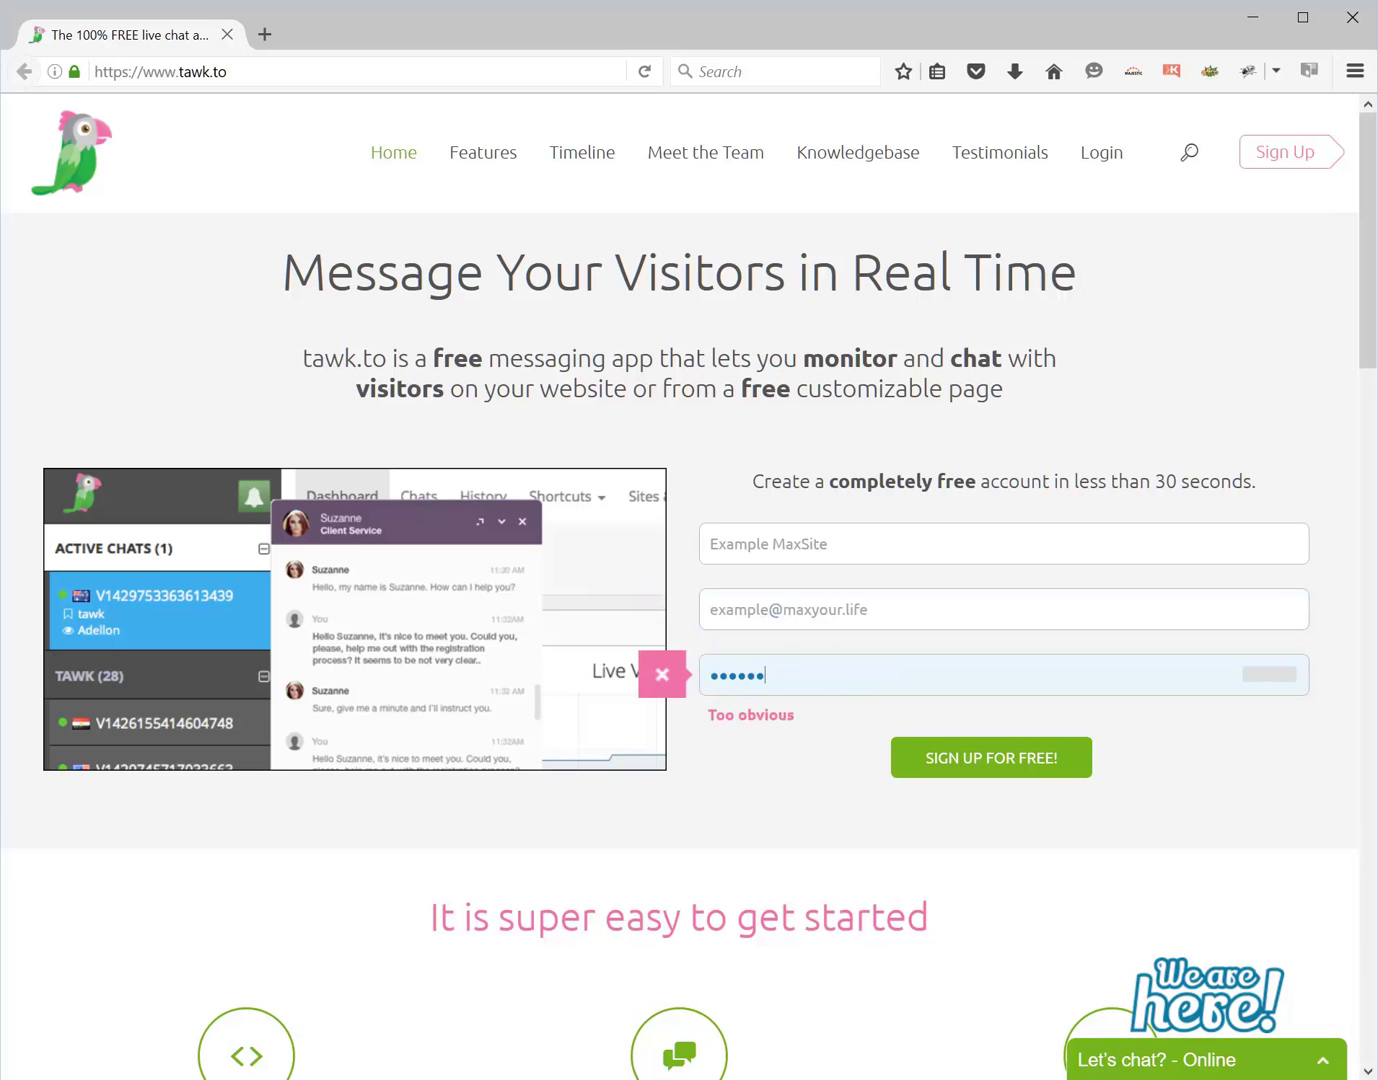
type("rd")
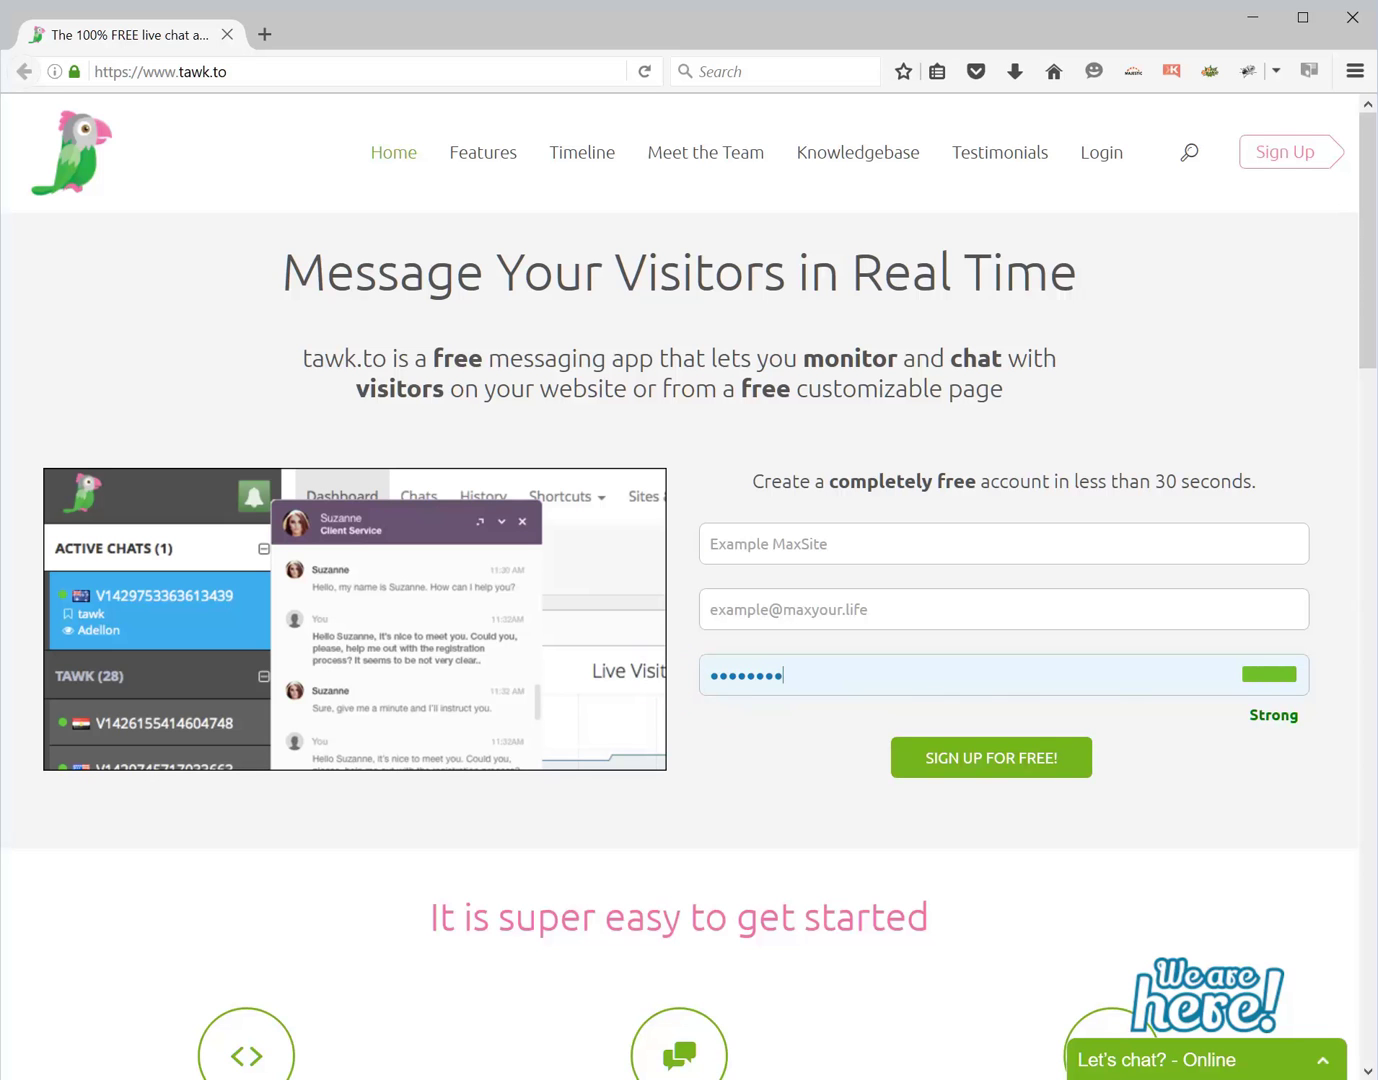
- Submit the form with SIGN UP FOR FREE! to create the account
left_click(986, 761)
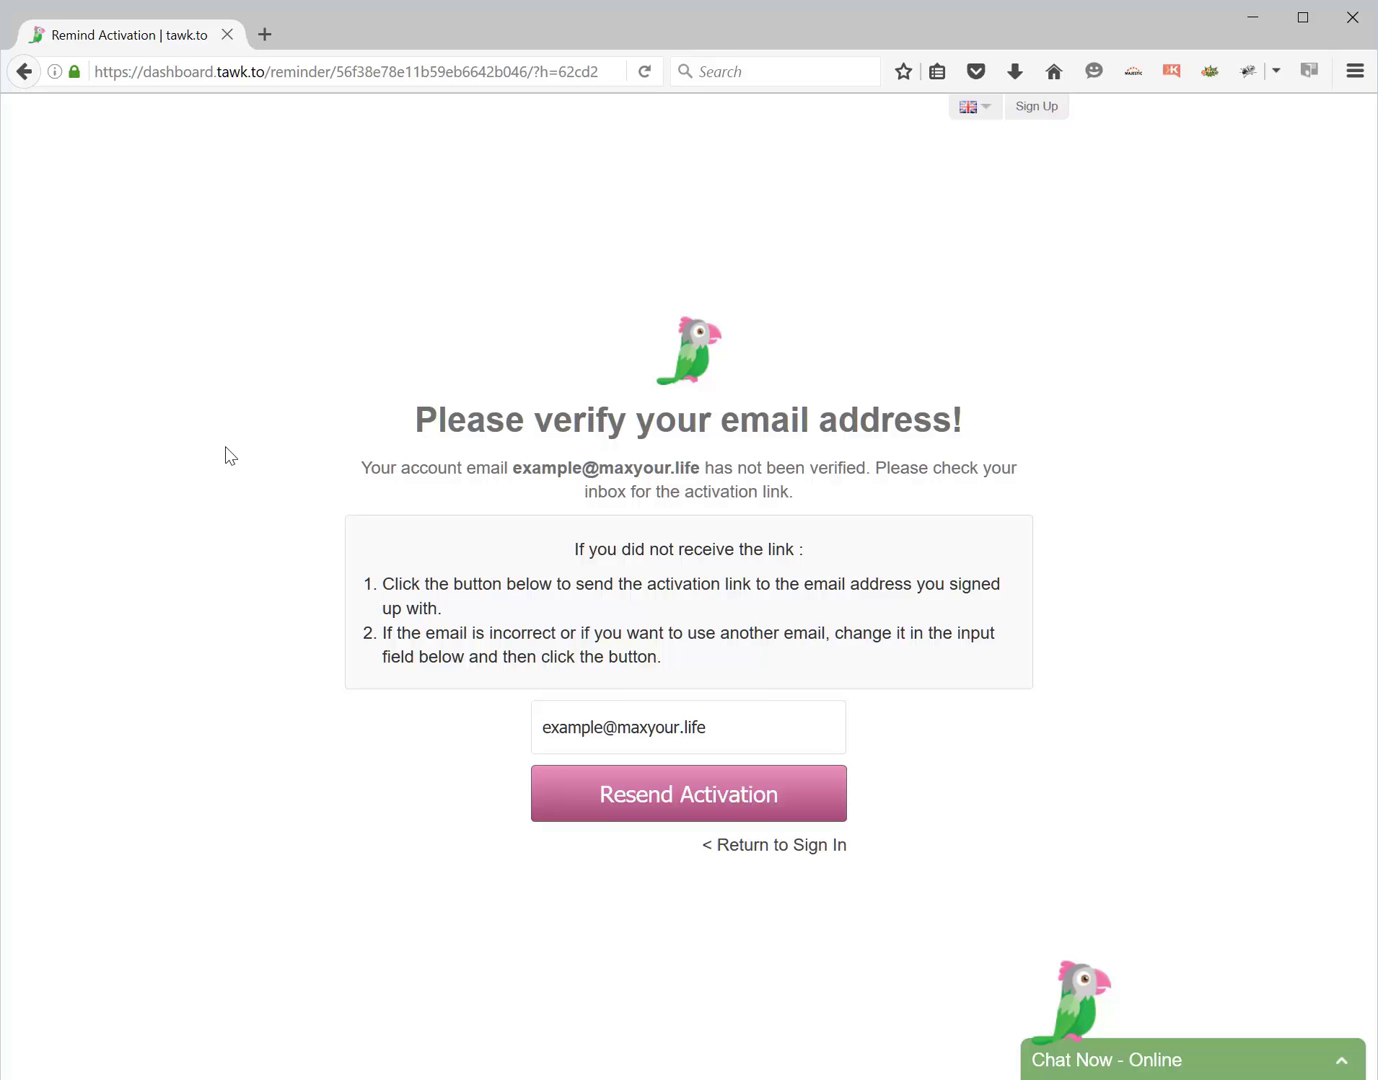
left_click(812, 858)
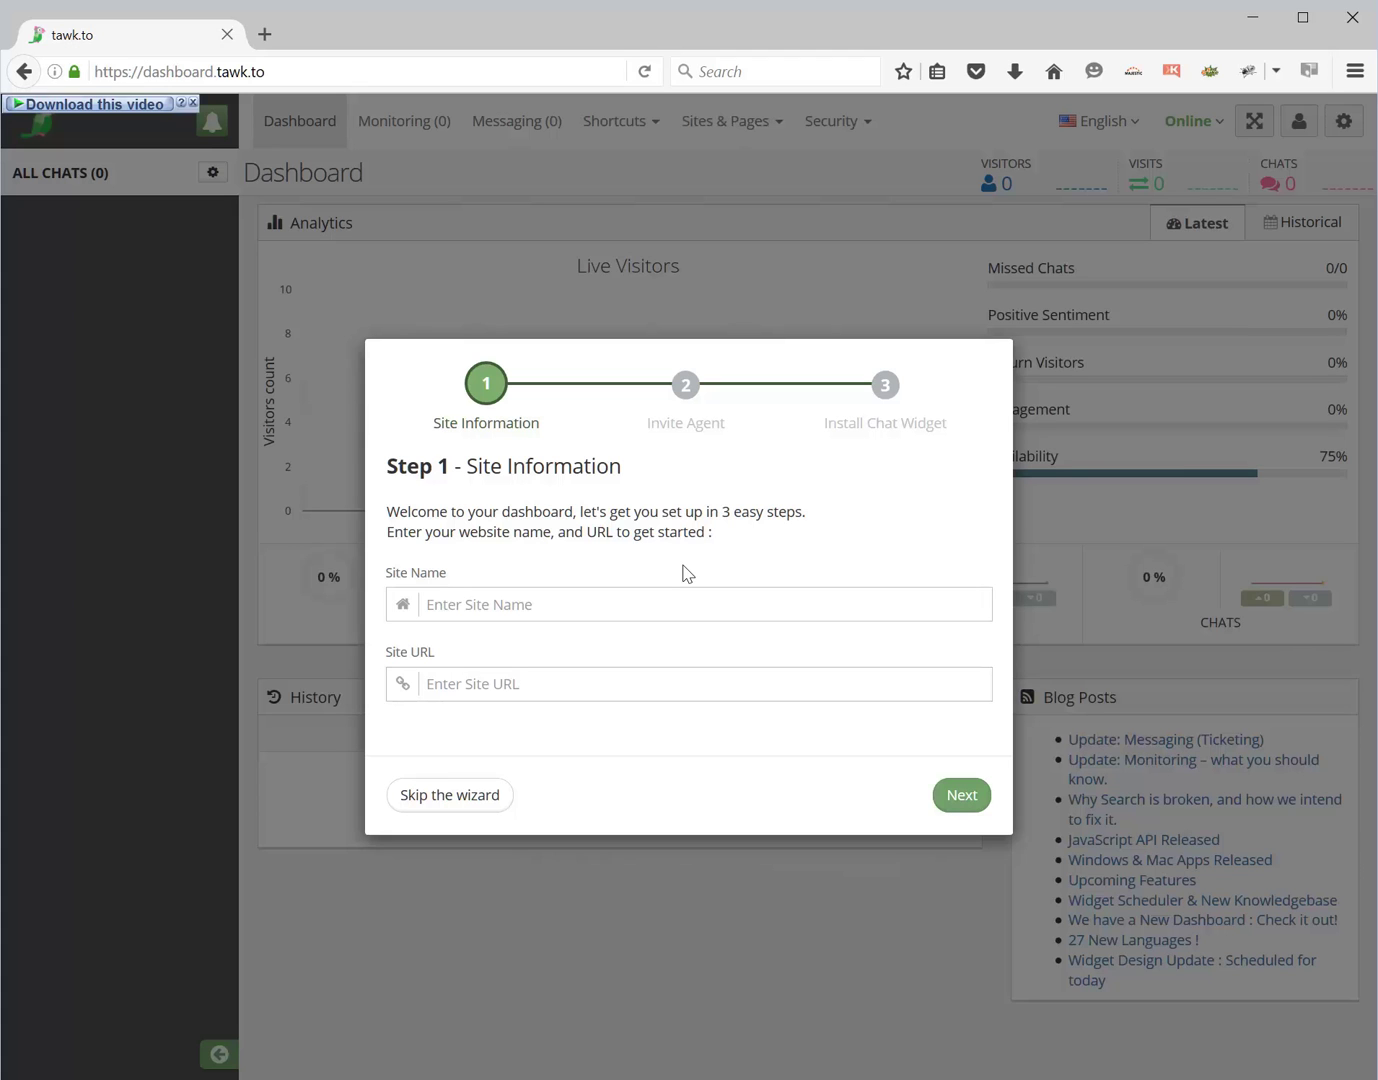
left_click(430, 604)
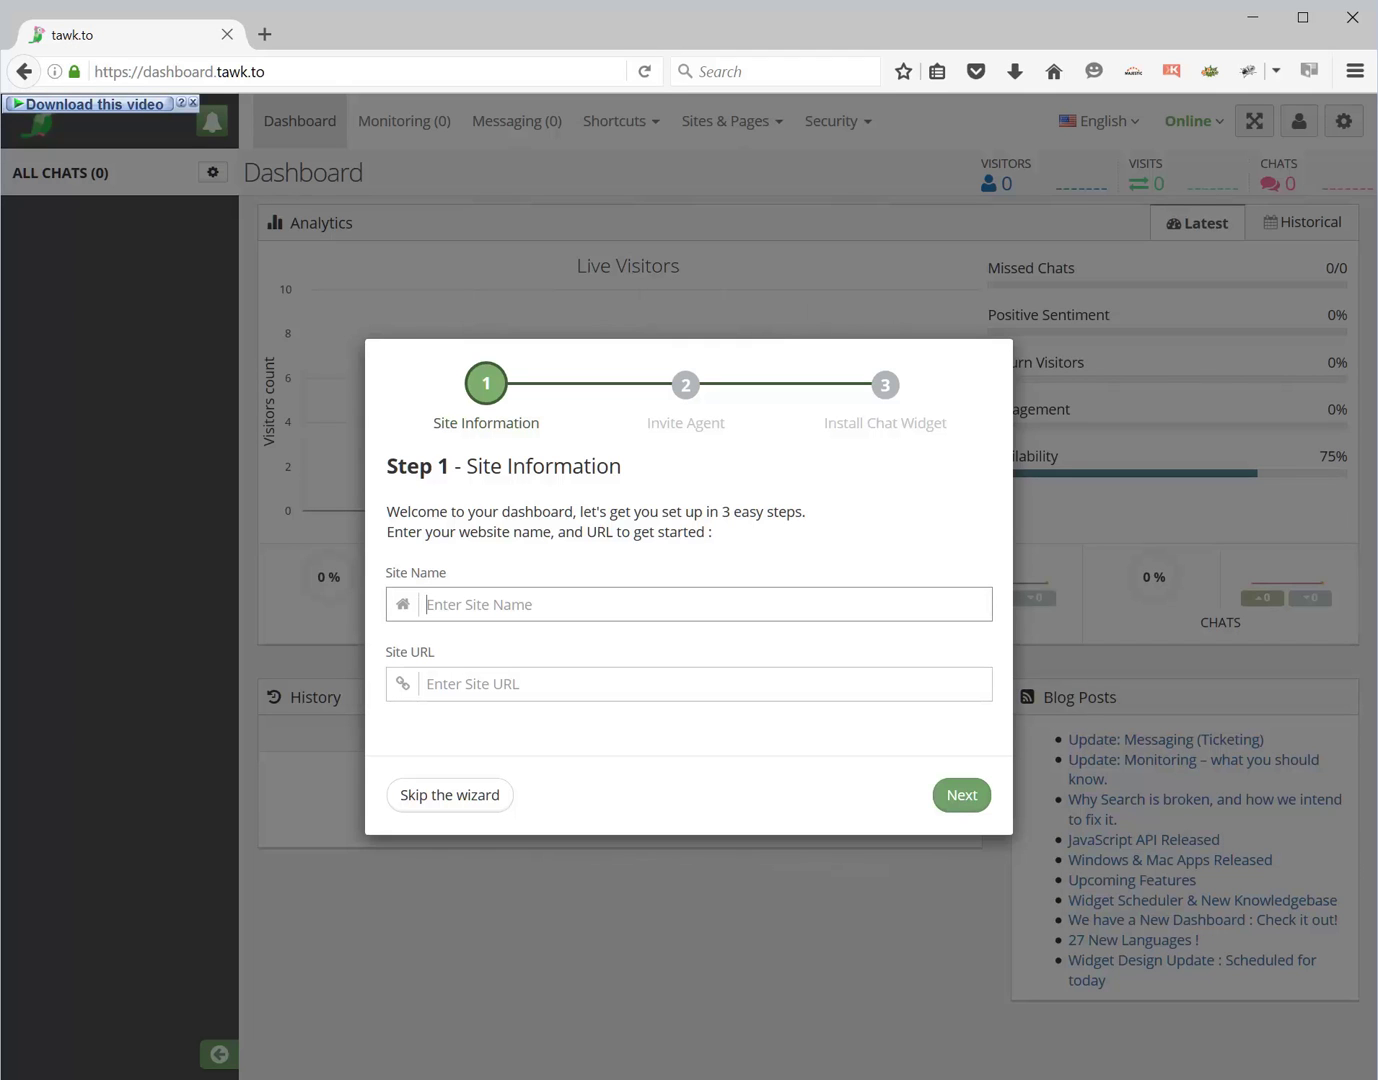
type("example.maxyour.life")
left_click(430, 684)
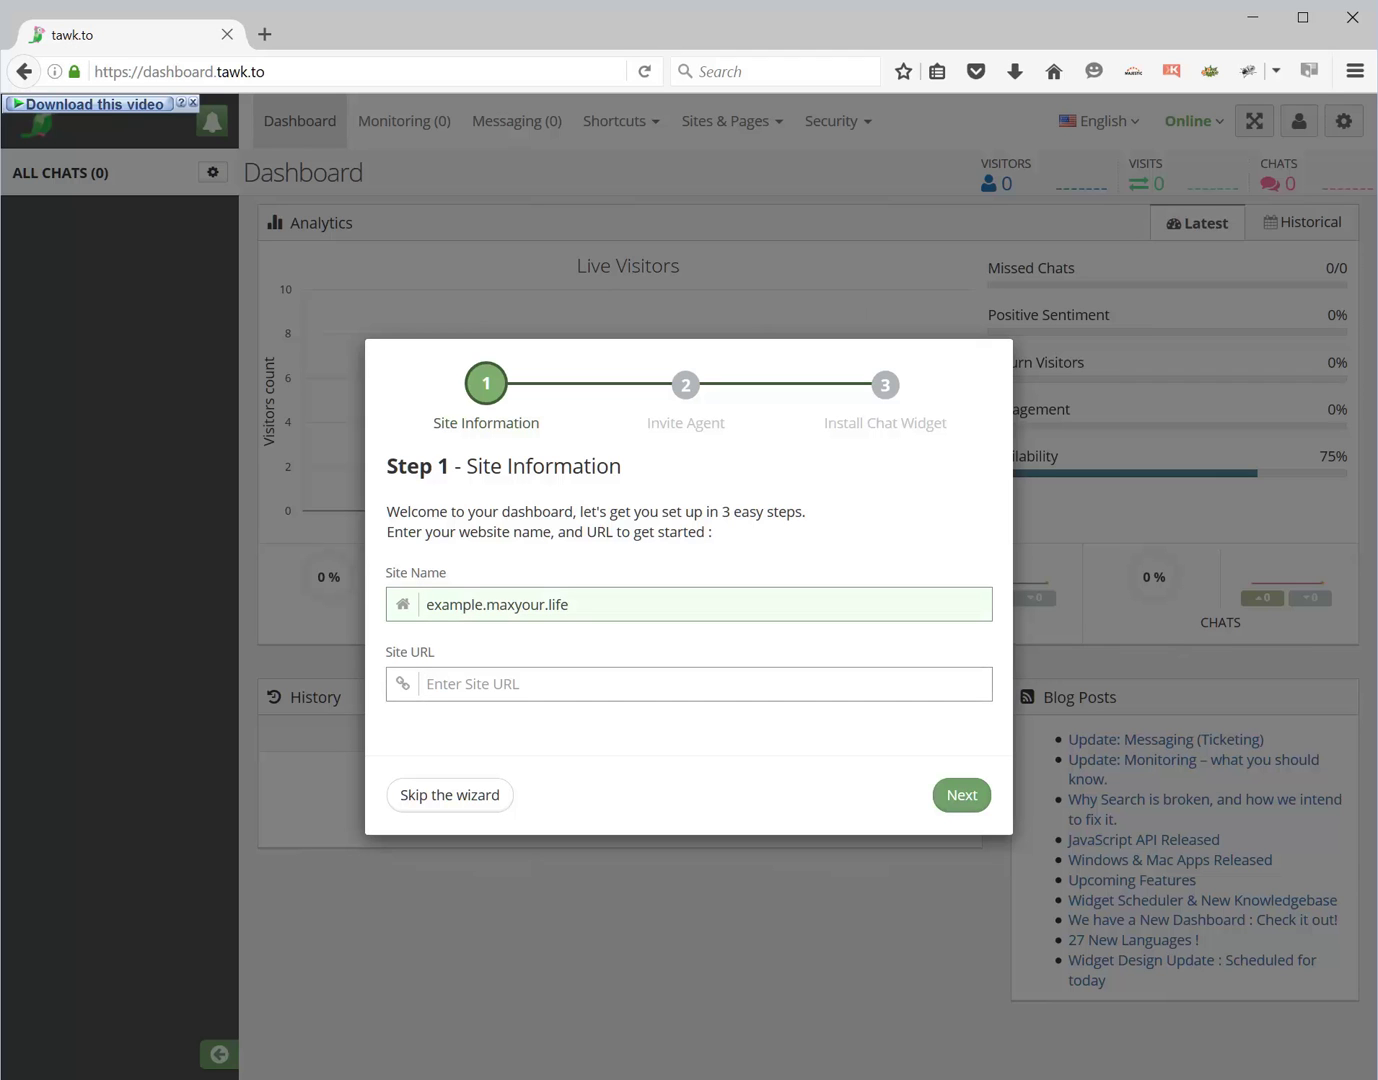
type("http://example.maxyour")
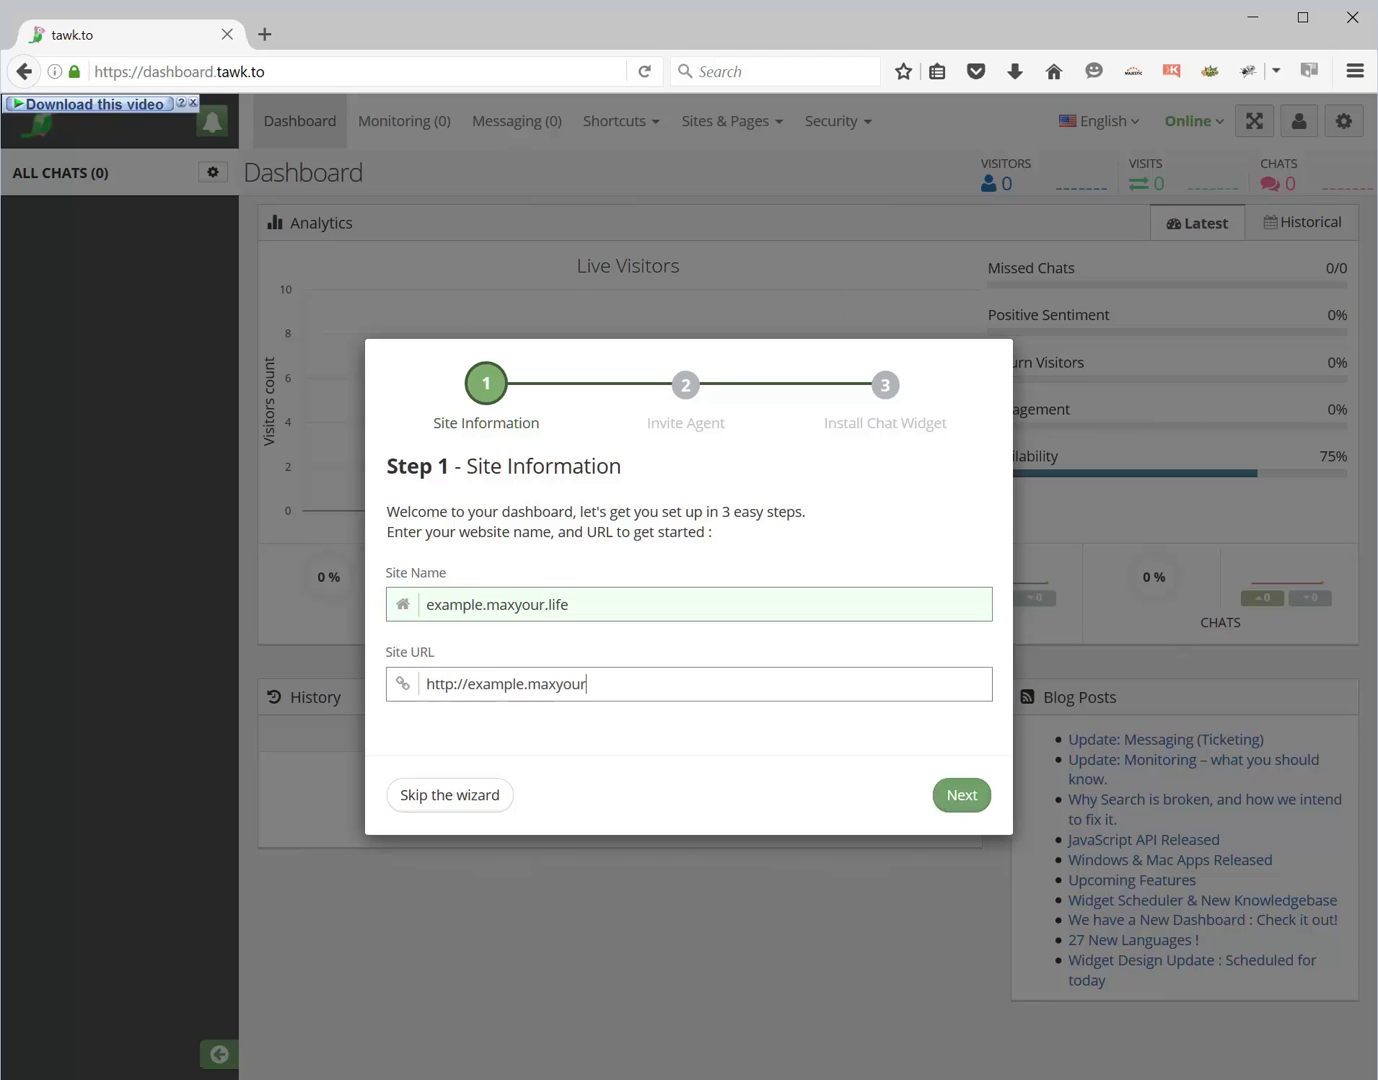
type(".life")
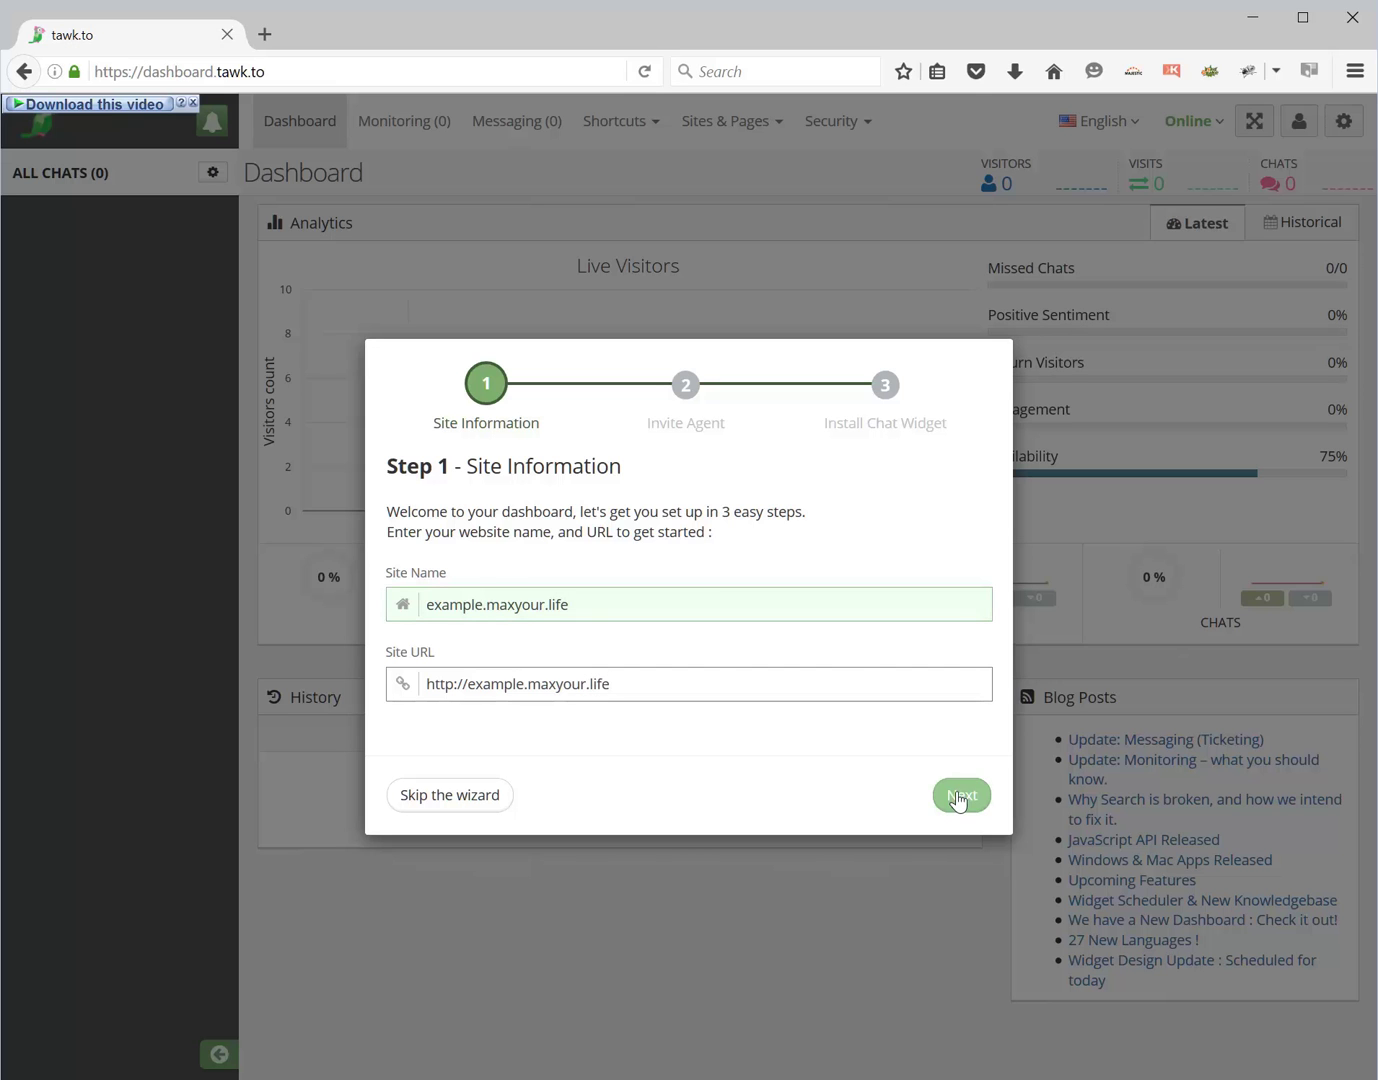
left_click(959, 797)
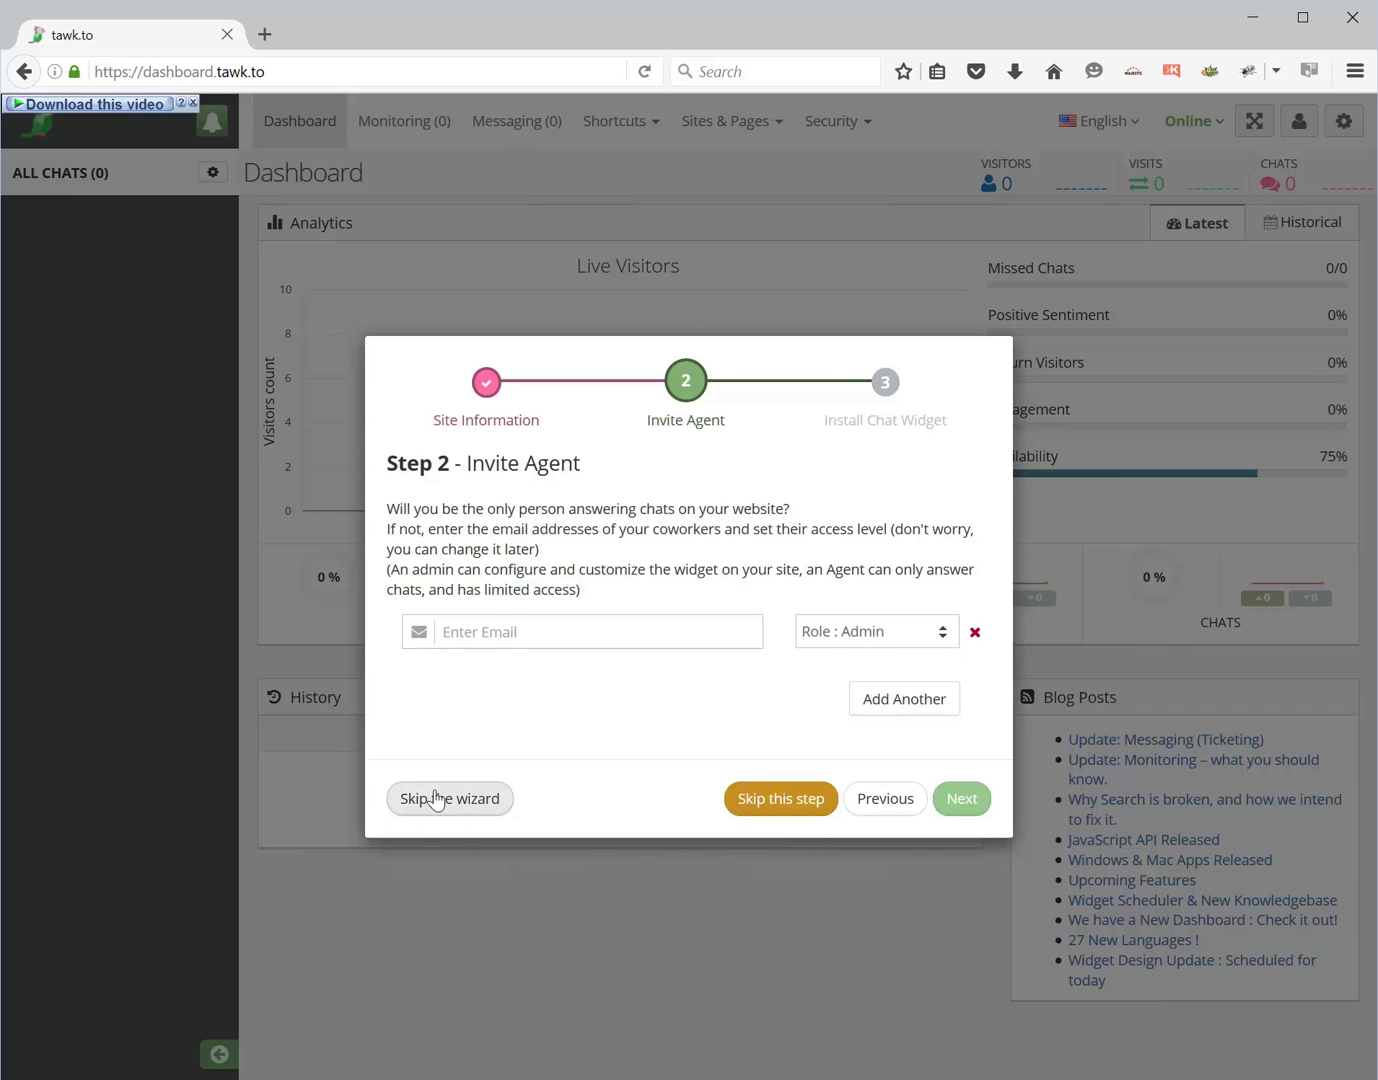
- Skip the wizard, check example.maxyour.life under Manage Sites, and return to the dashboard
left_click(437, 806)
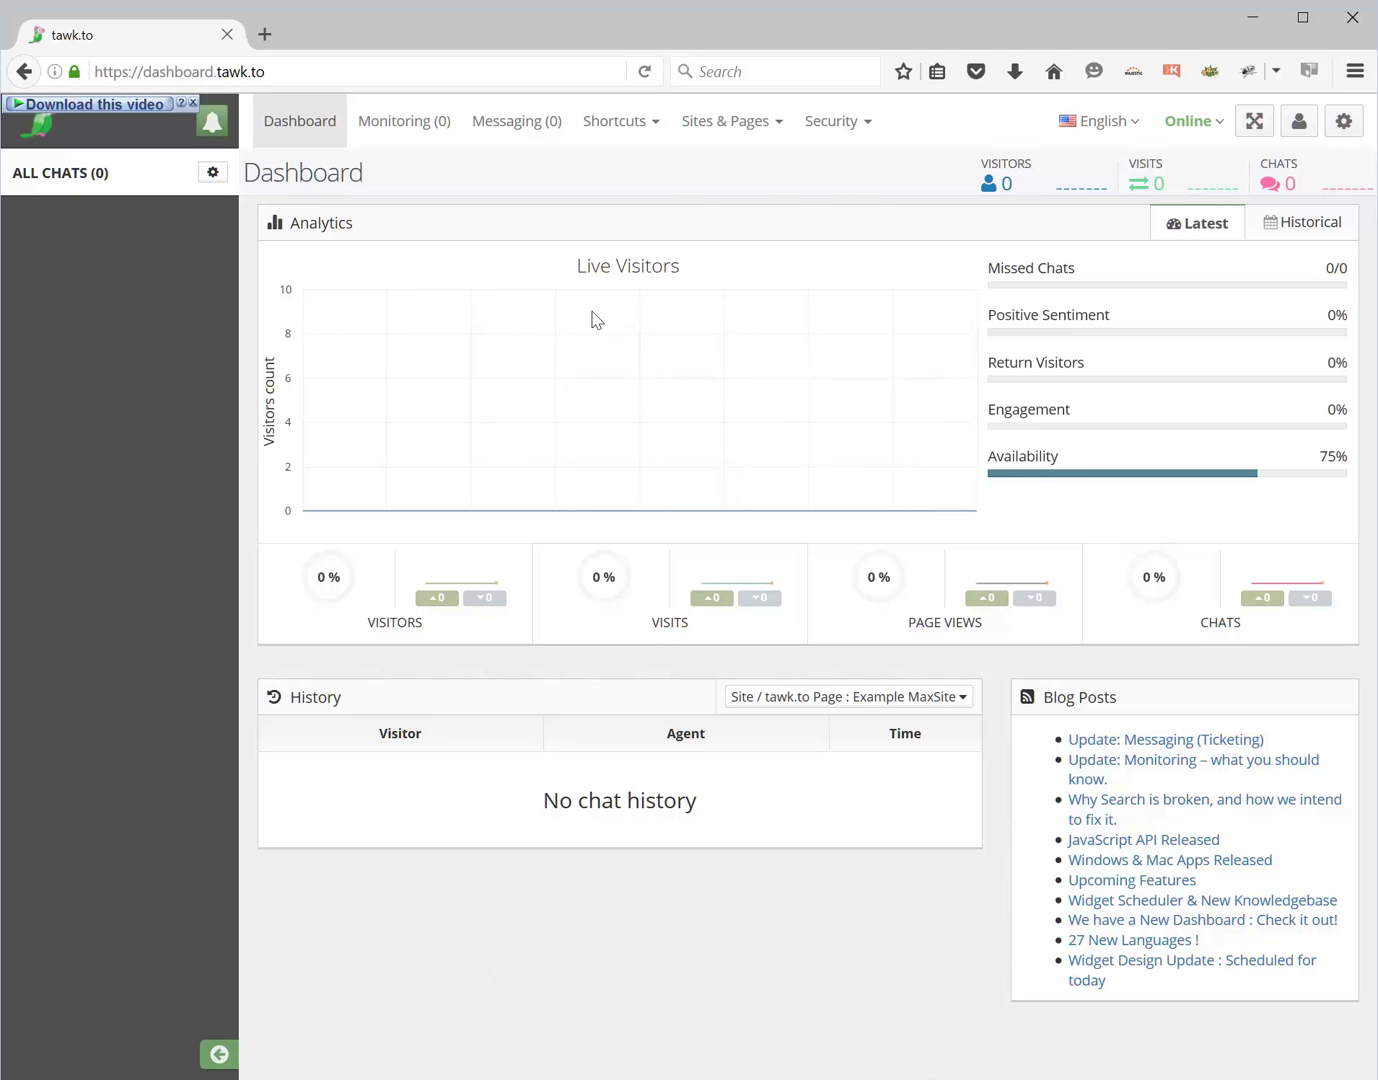
left_click(735, 129)
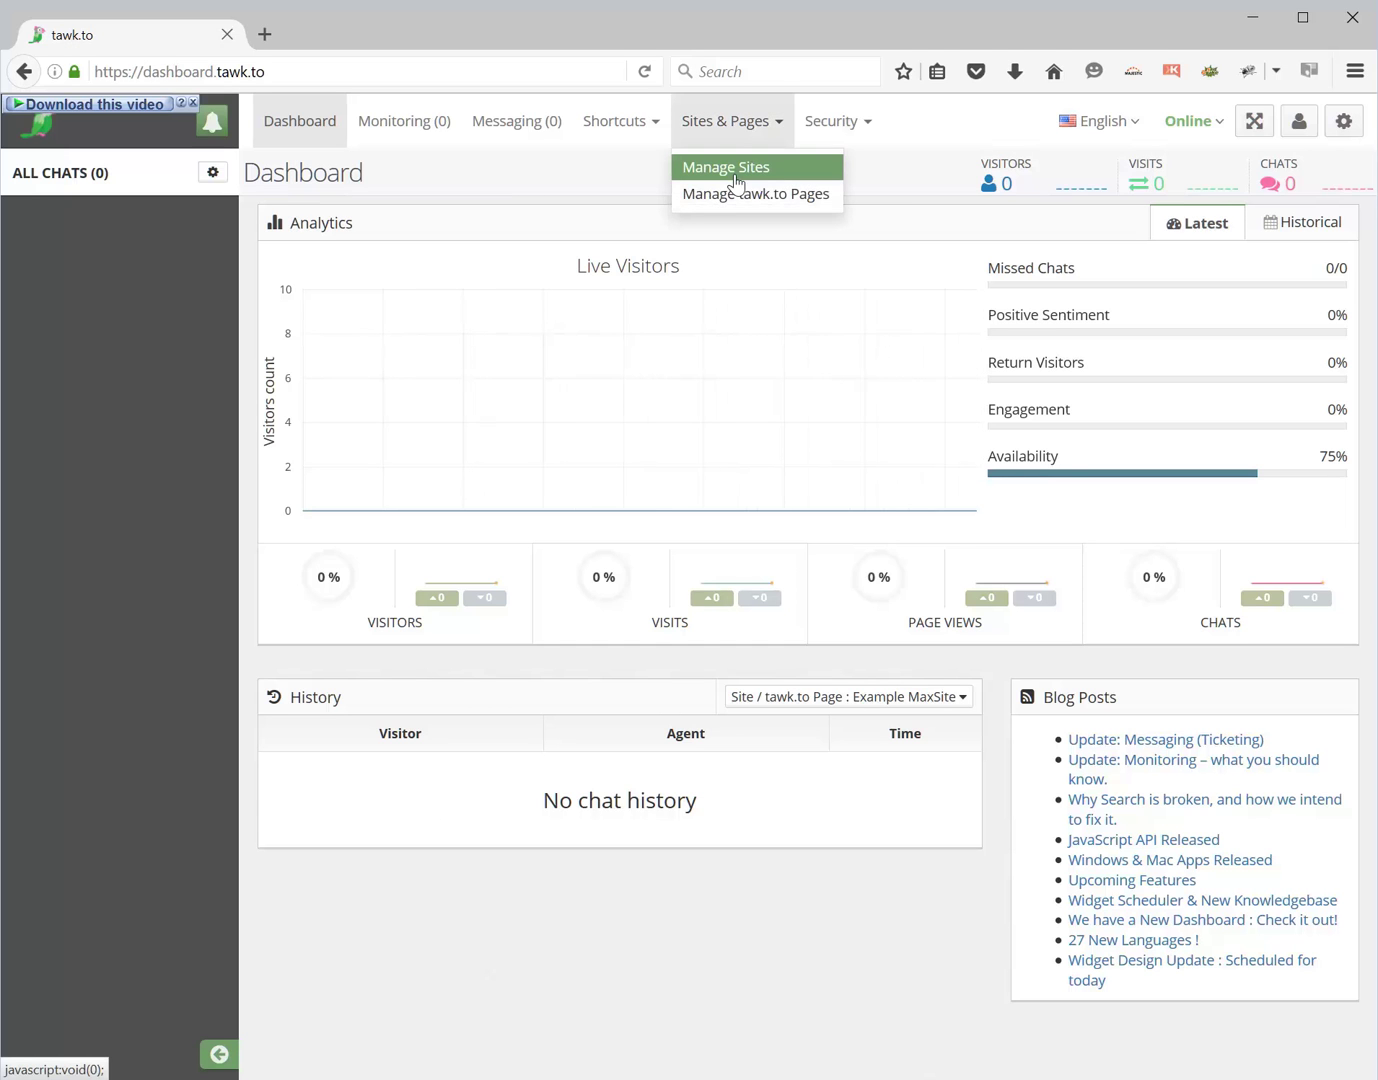
left_click(736, 171)
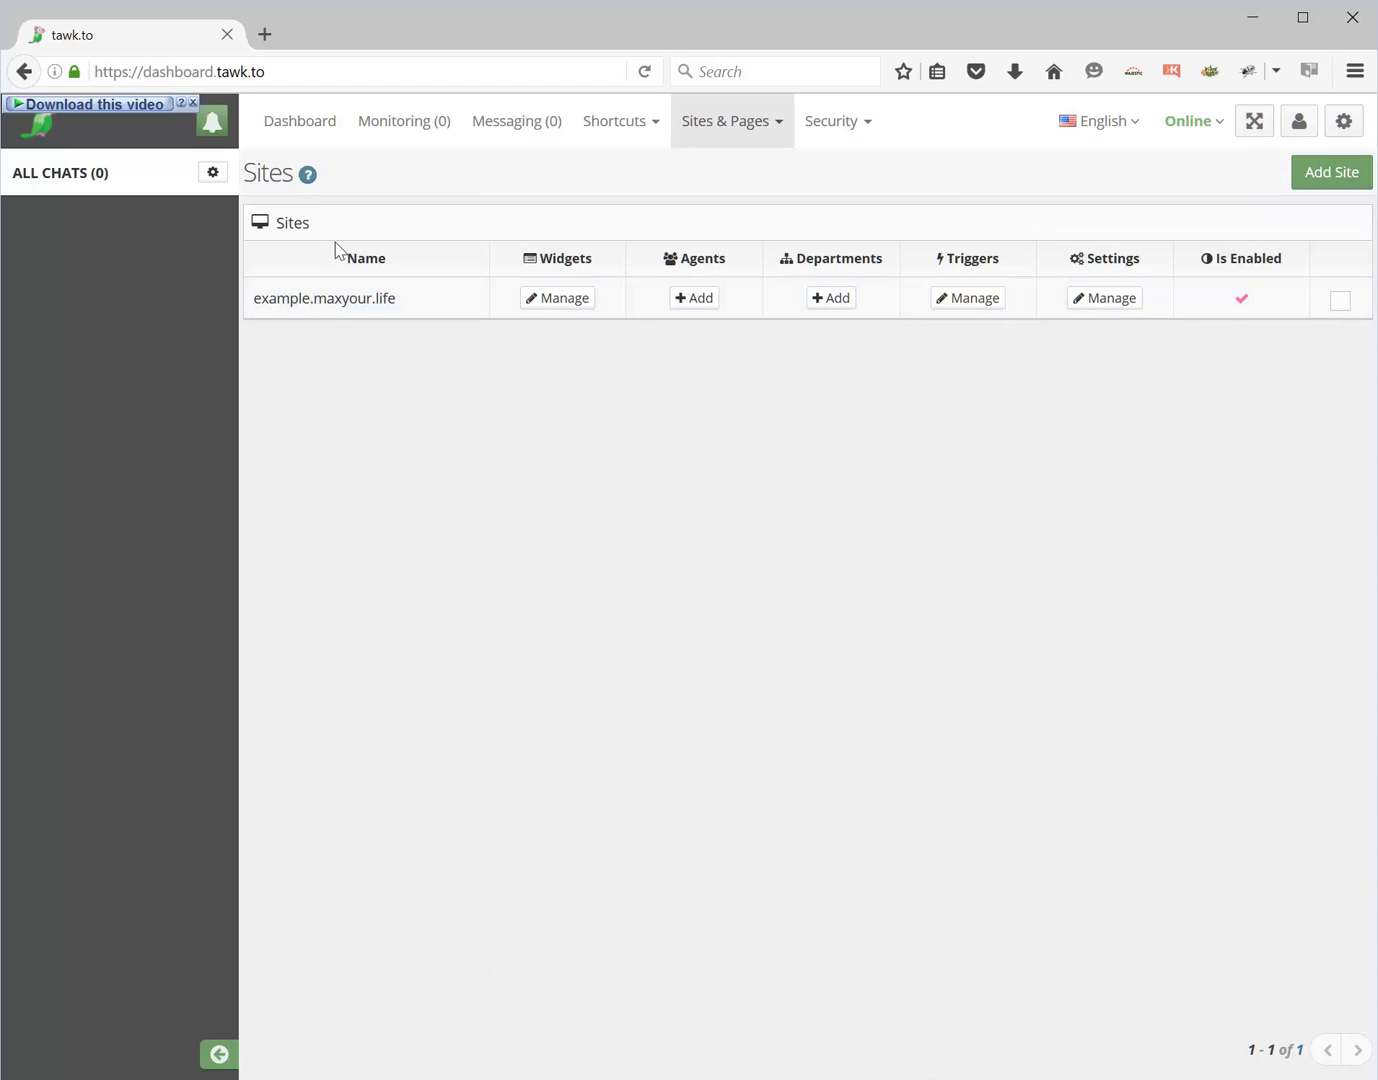
left_click(297, 121)
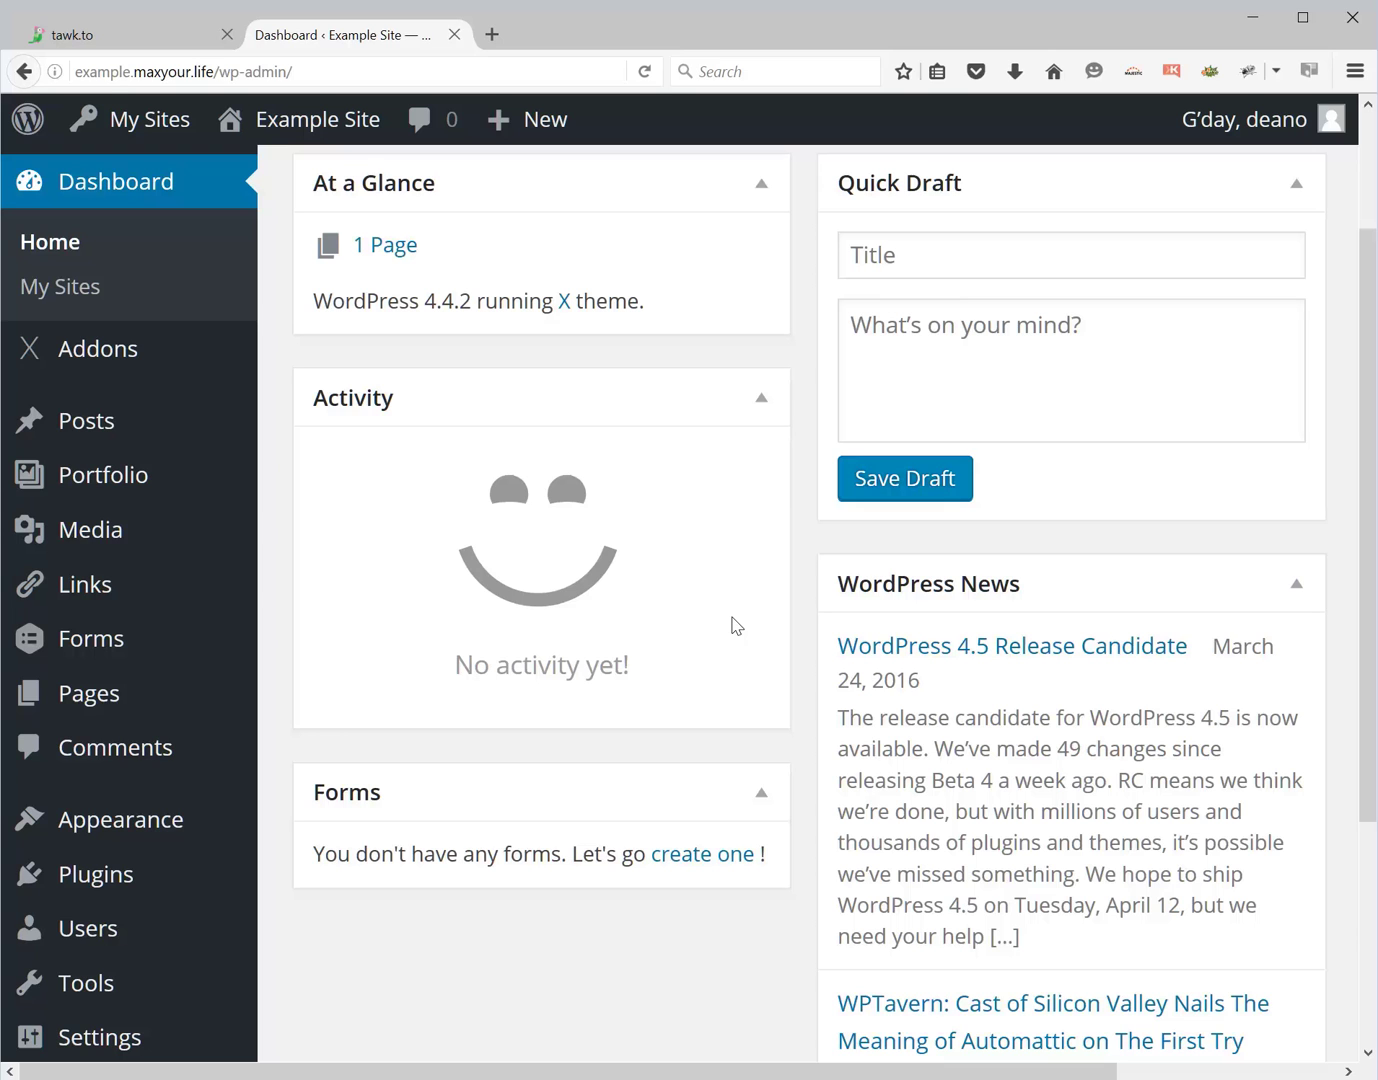
left_click(301, 72)
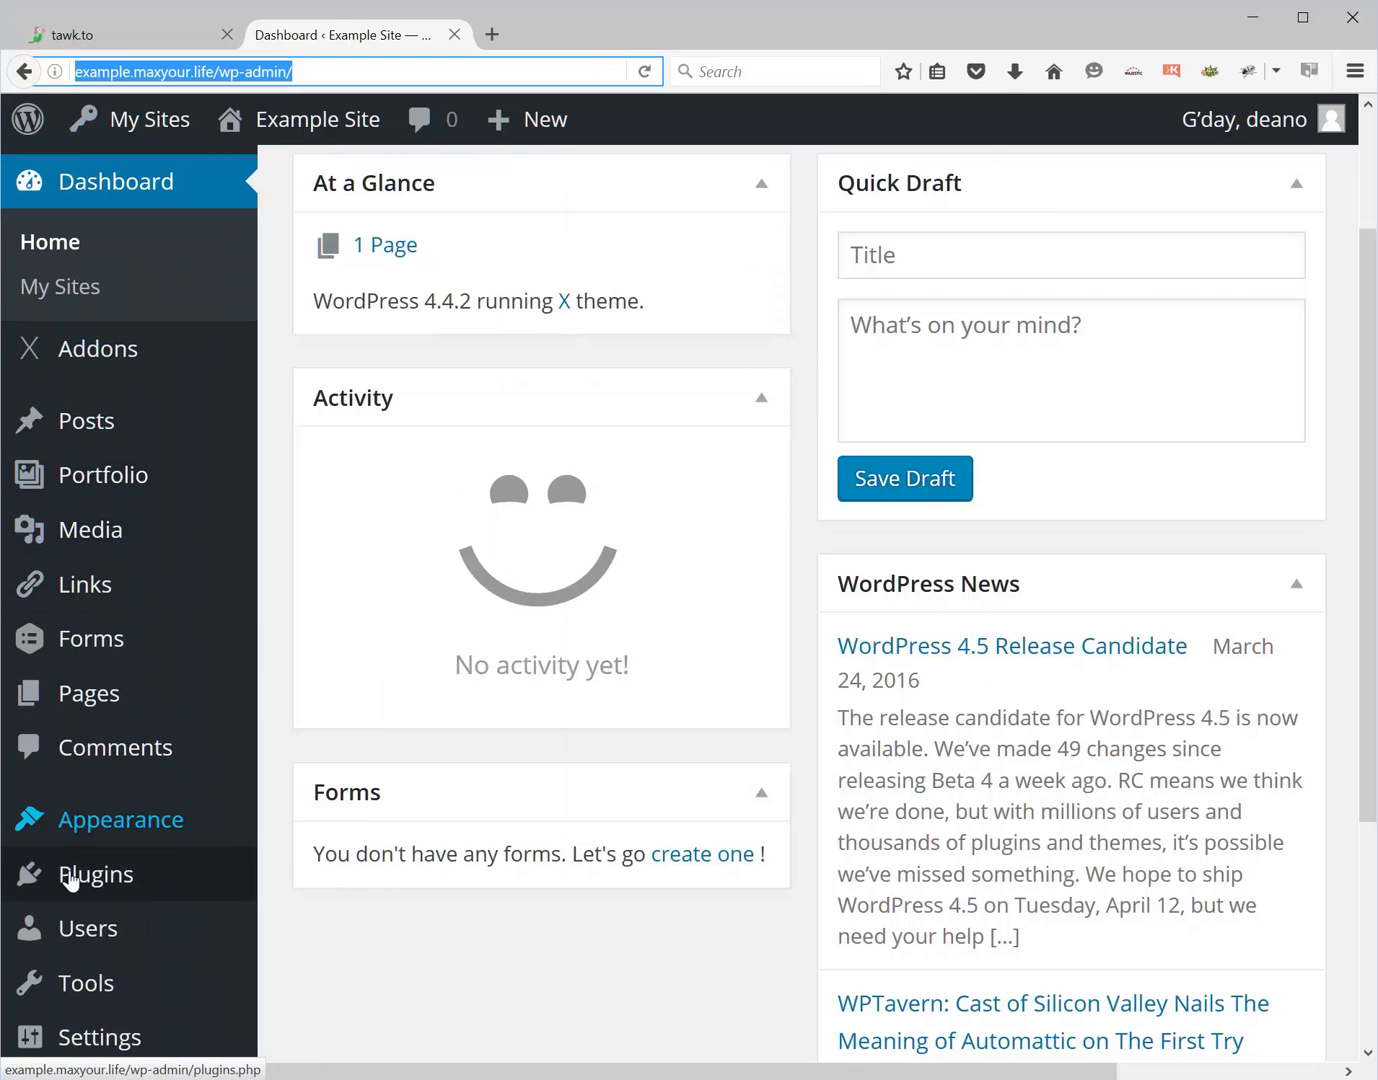
- Open the Tawk.to plugin page under Settings in the WordPress admin sidebar
mouse_move(97, 1037)
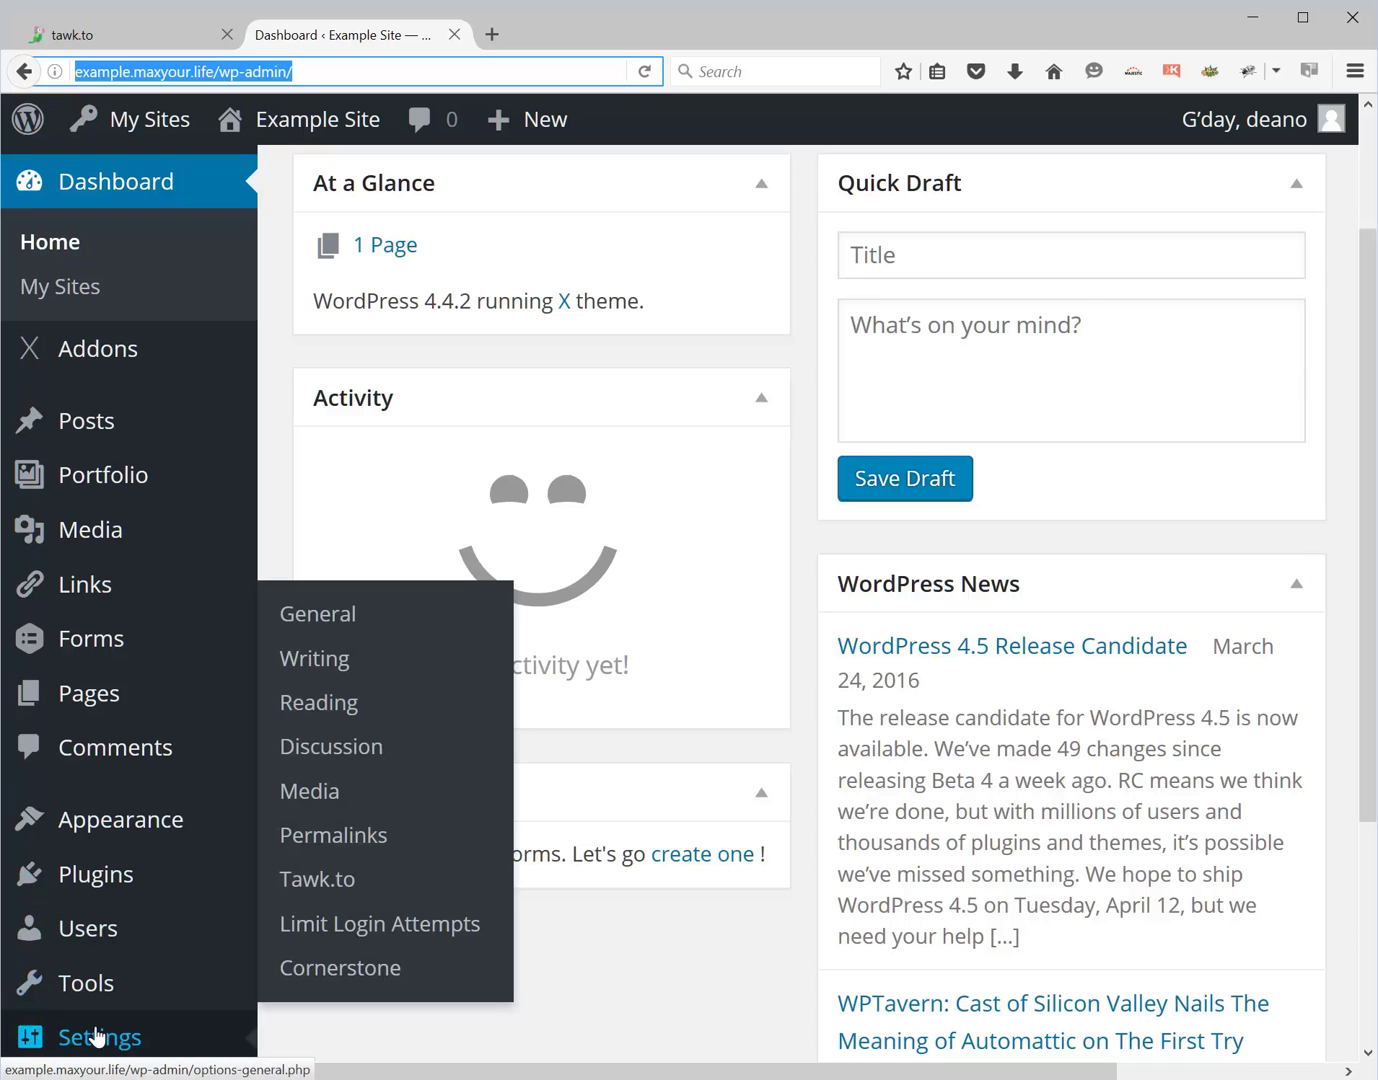
left_click(97, 1037)
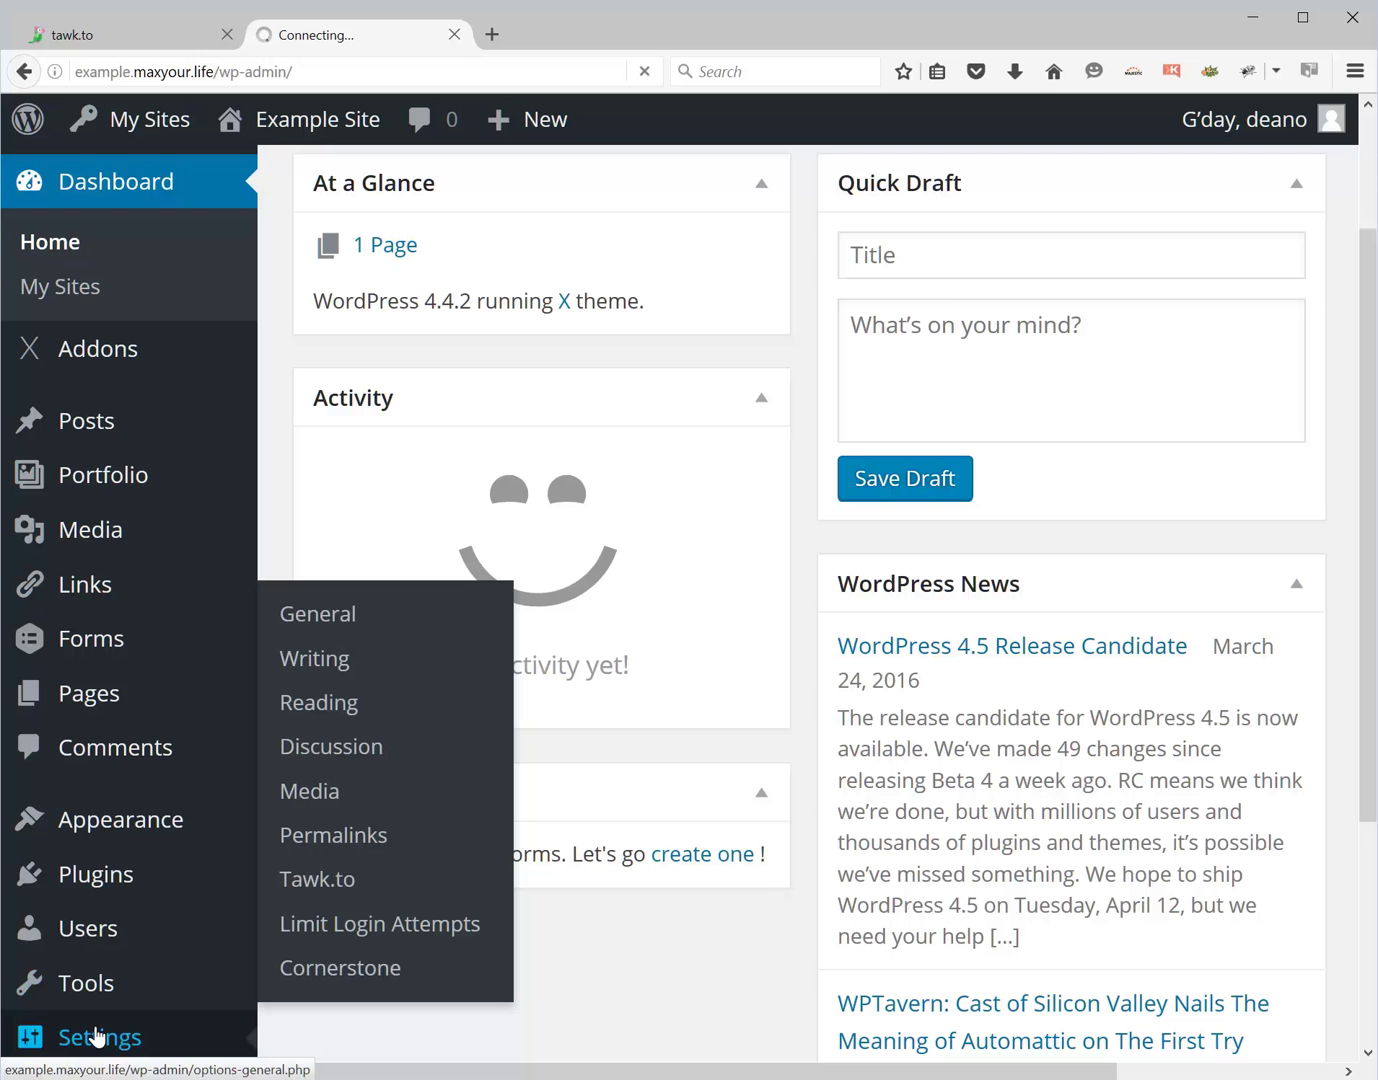
scroll(97, 1037, "down", 1)
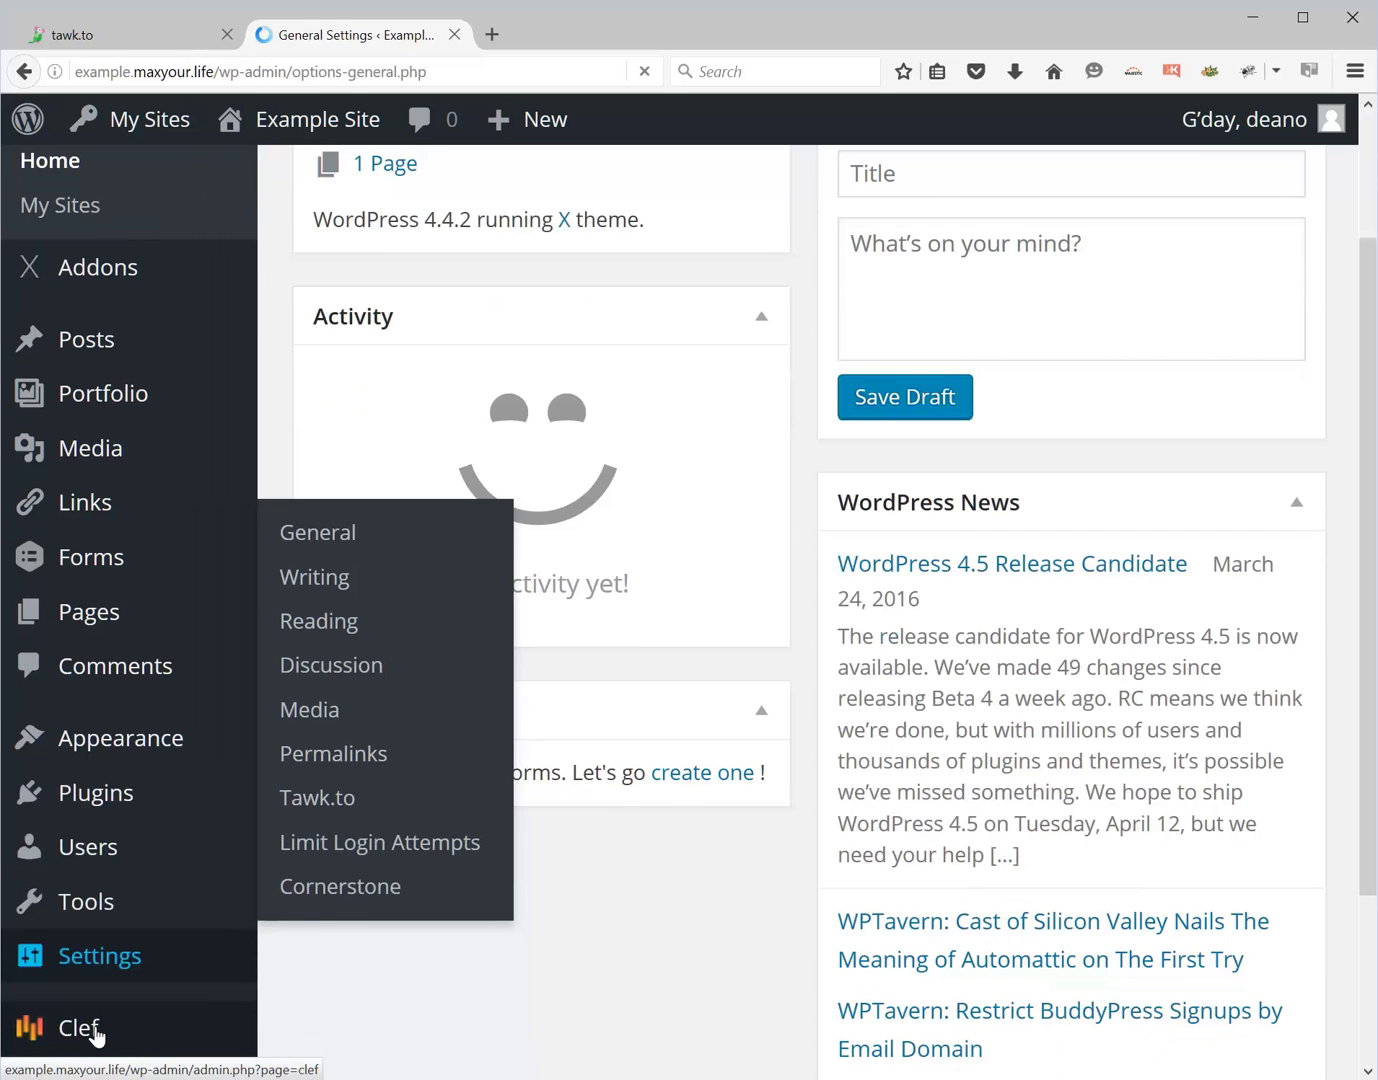
mouse_move(119, 963)
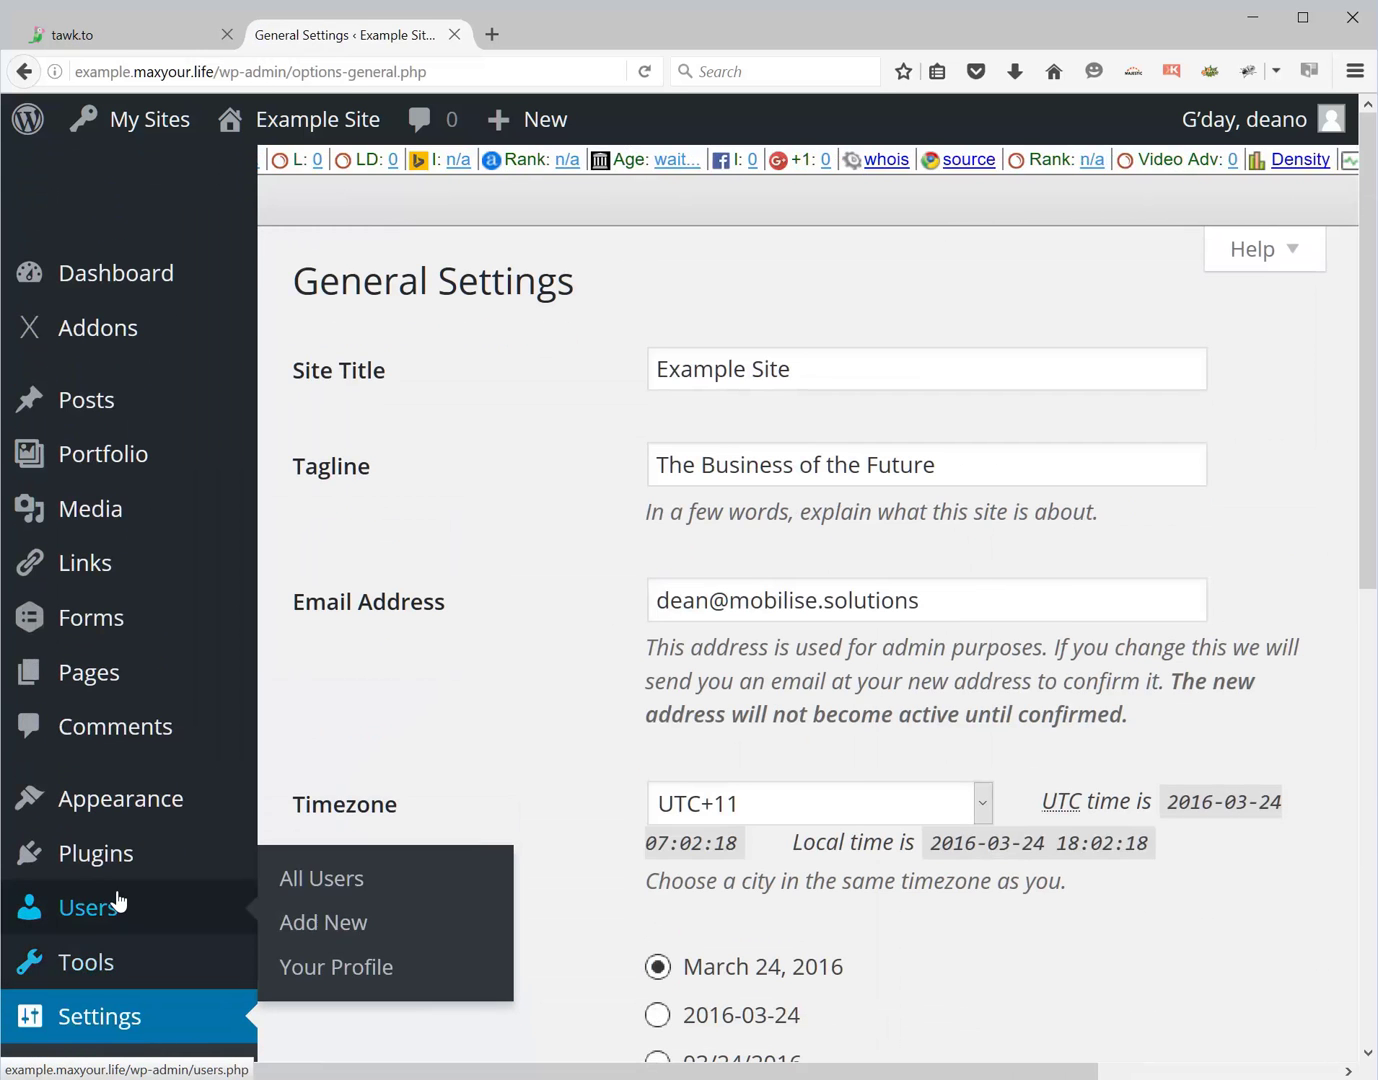
scroll(114, 917, "down", 7)
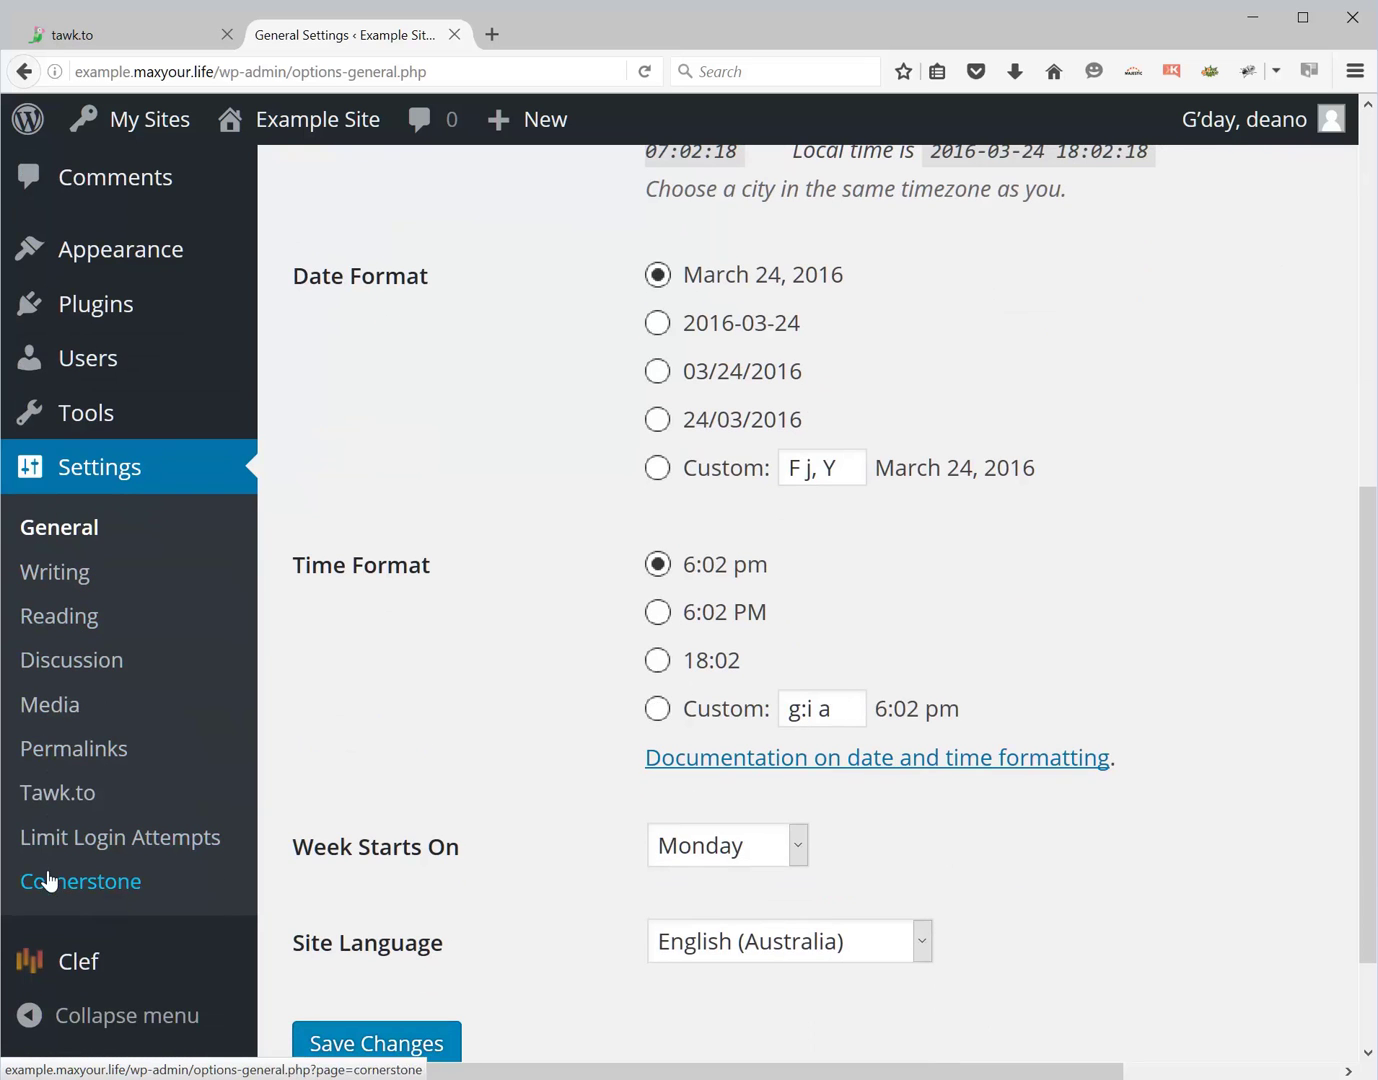
left_click(68, 797)
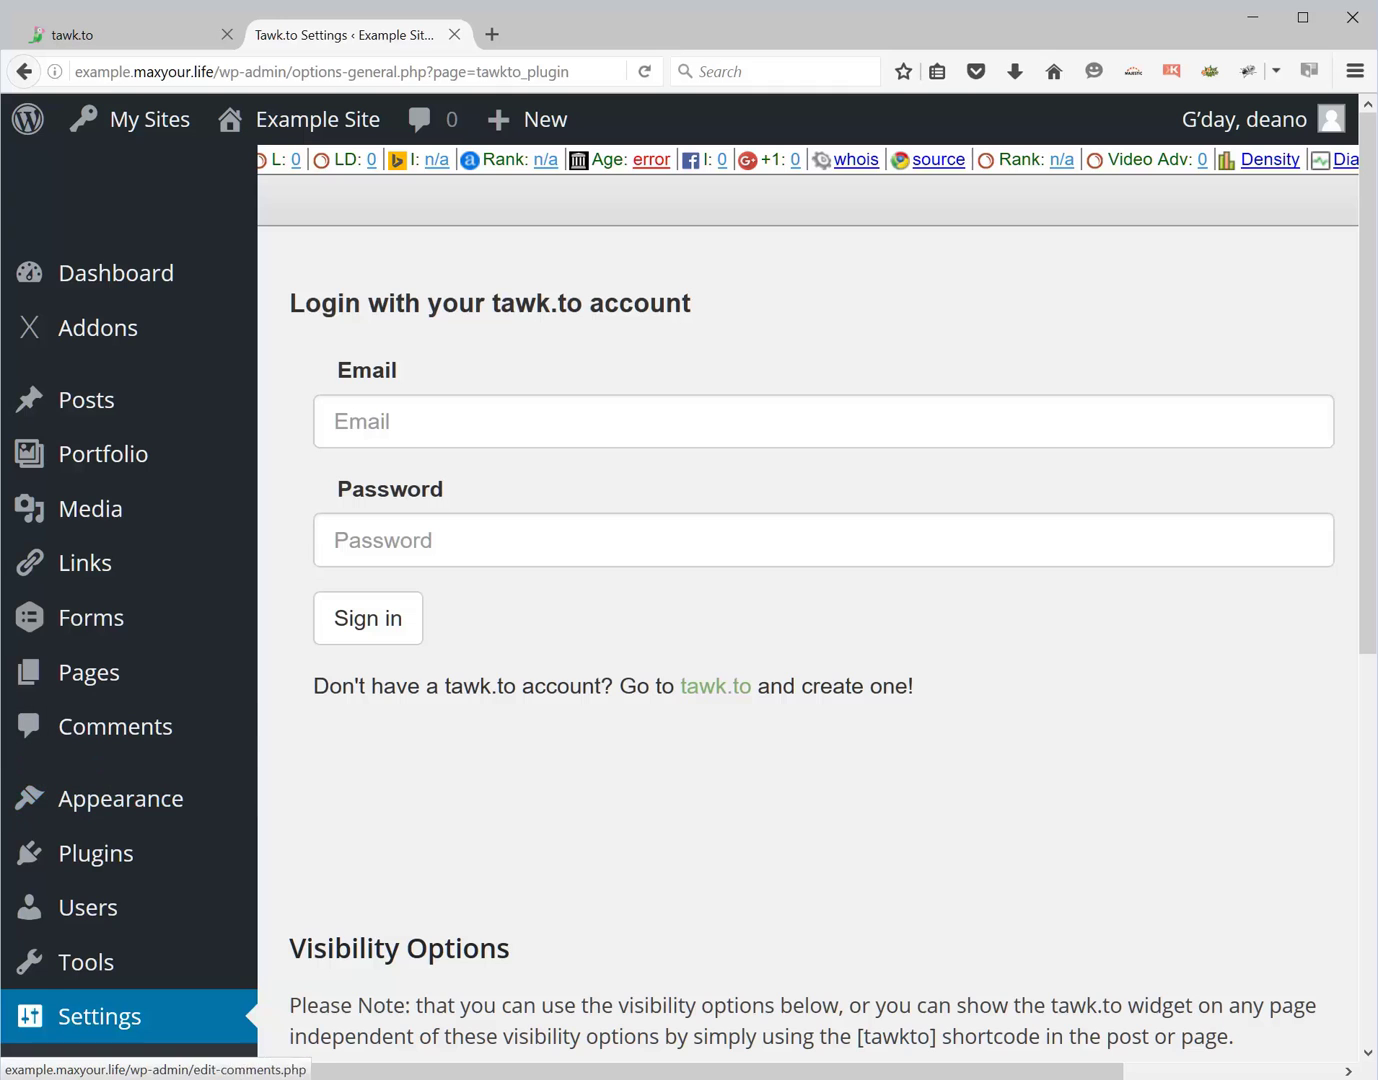
- Sign in to the plugin with the tawk.to account's e-mail address and password
left_click(335, 421)
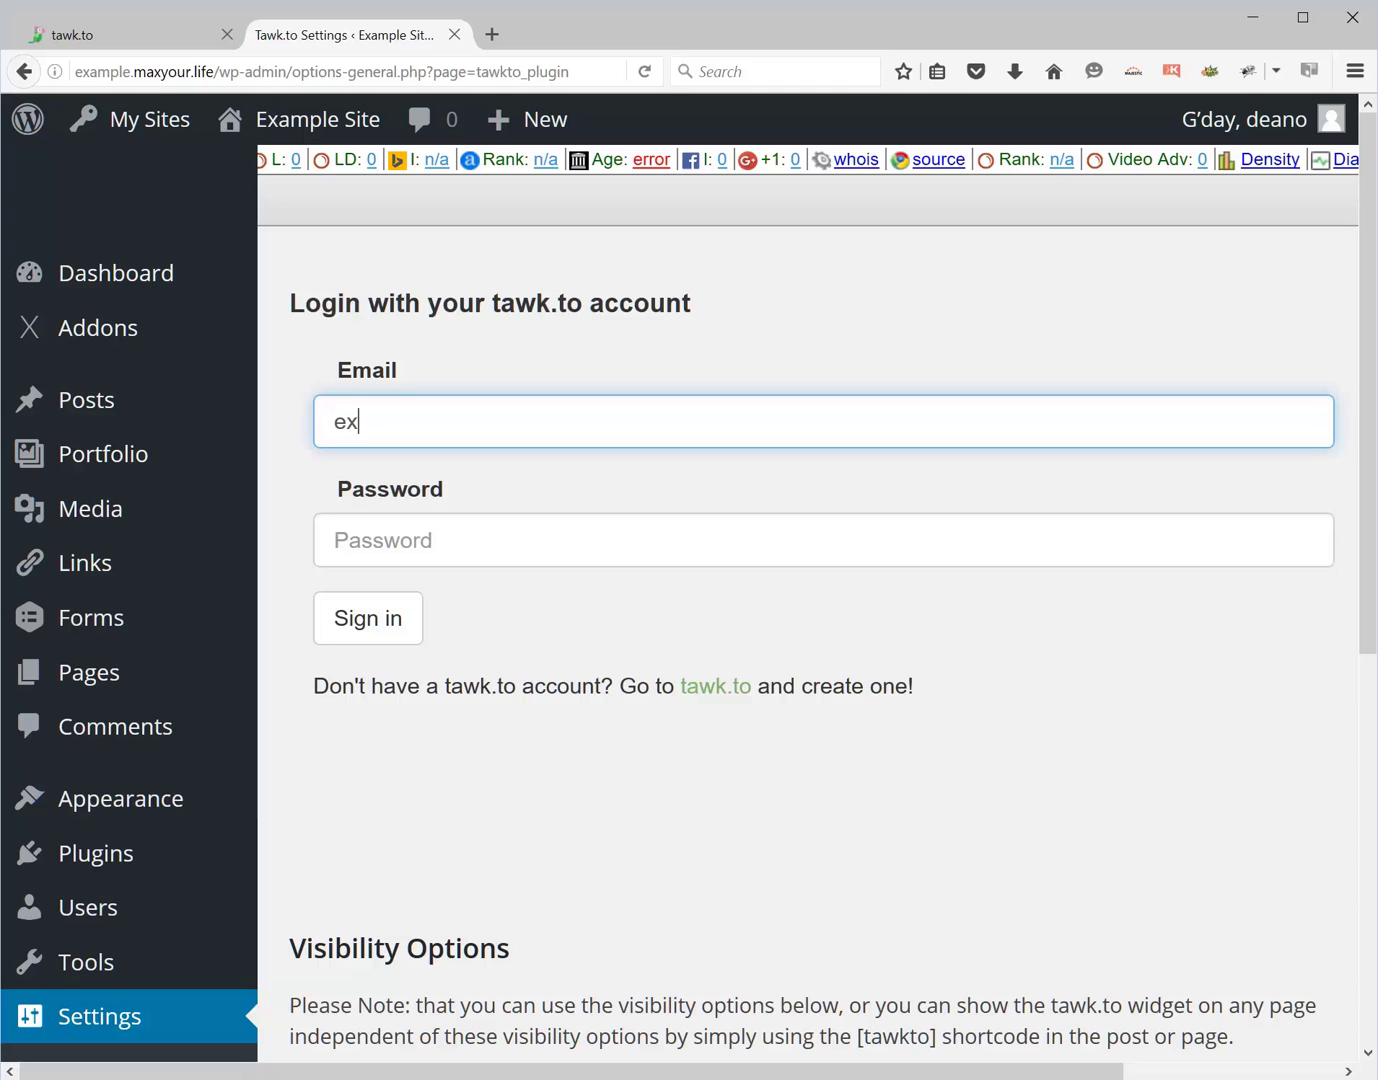
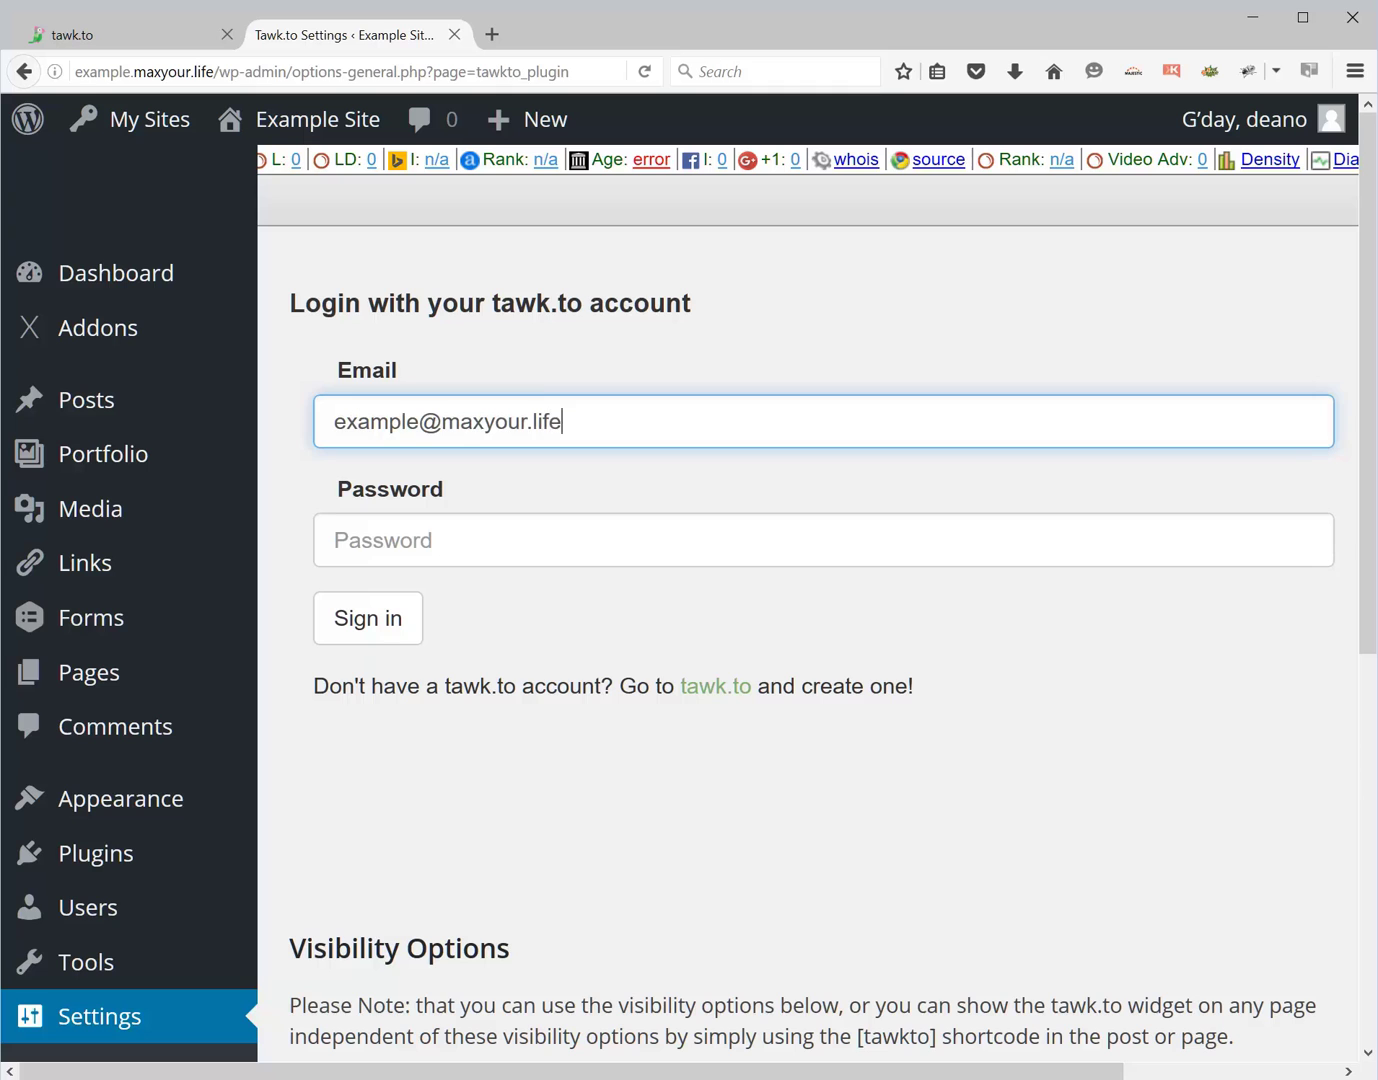
left_click(334, 540)
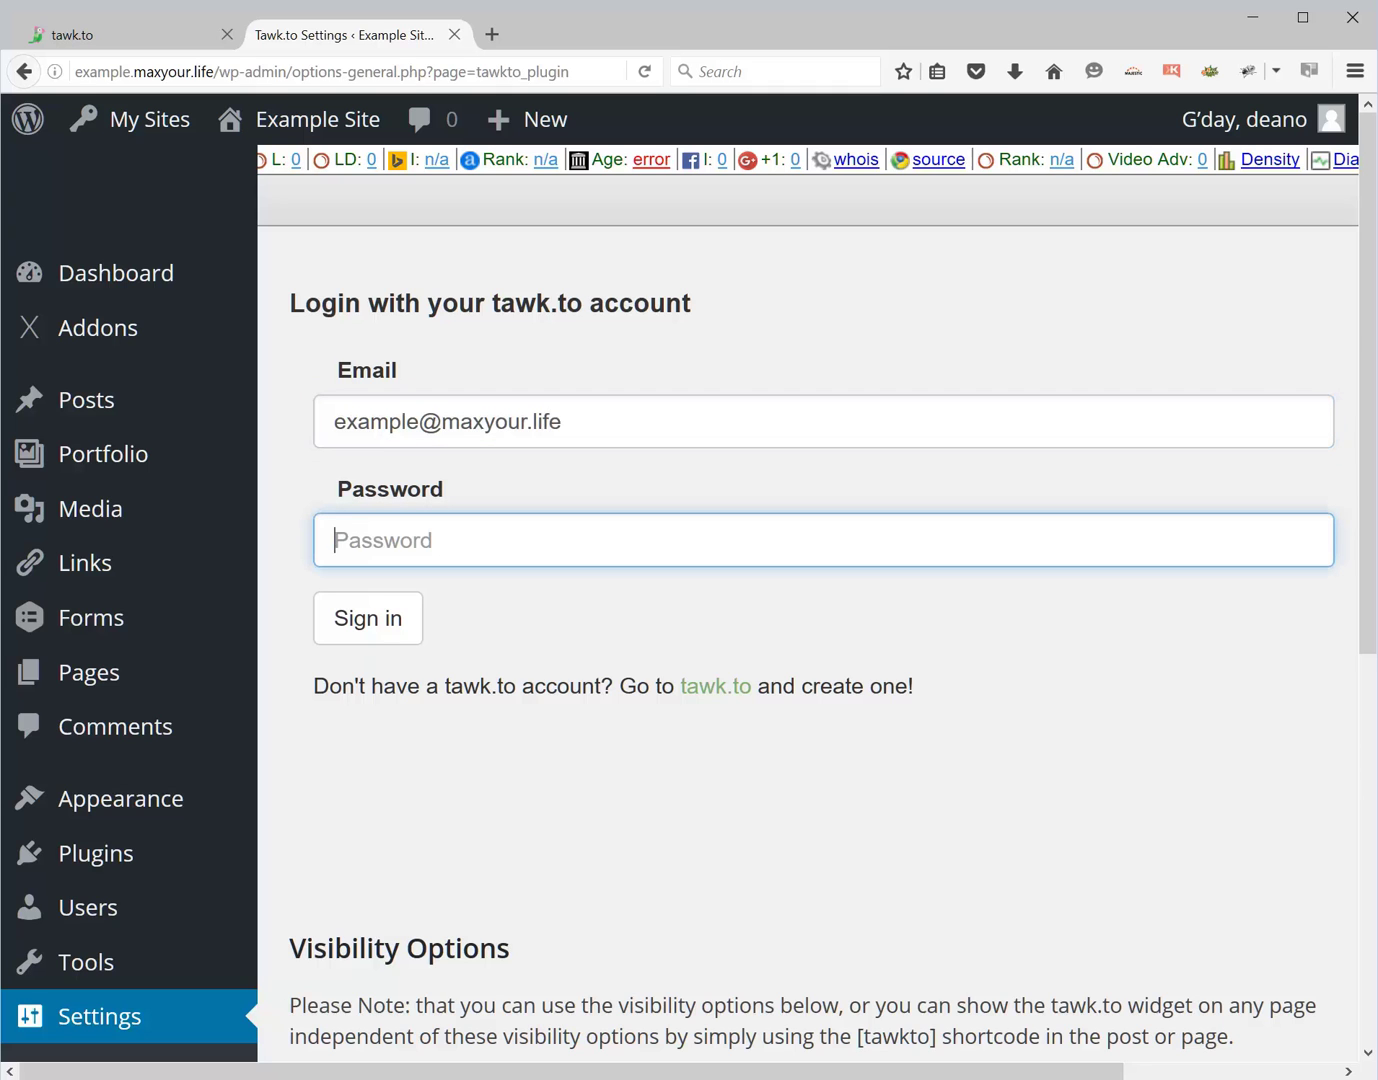
type("••••••••")
left_click(341, 623)
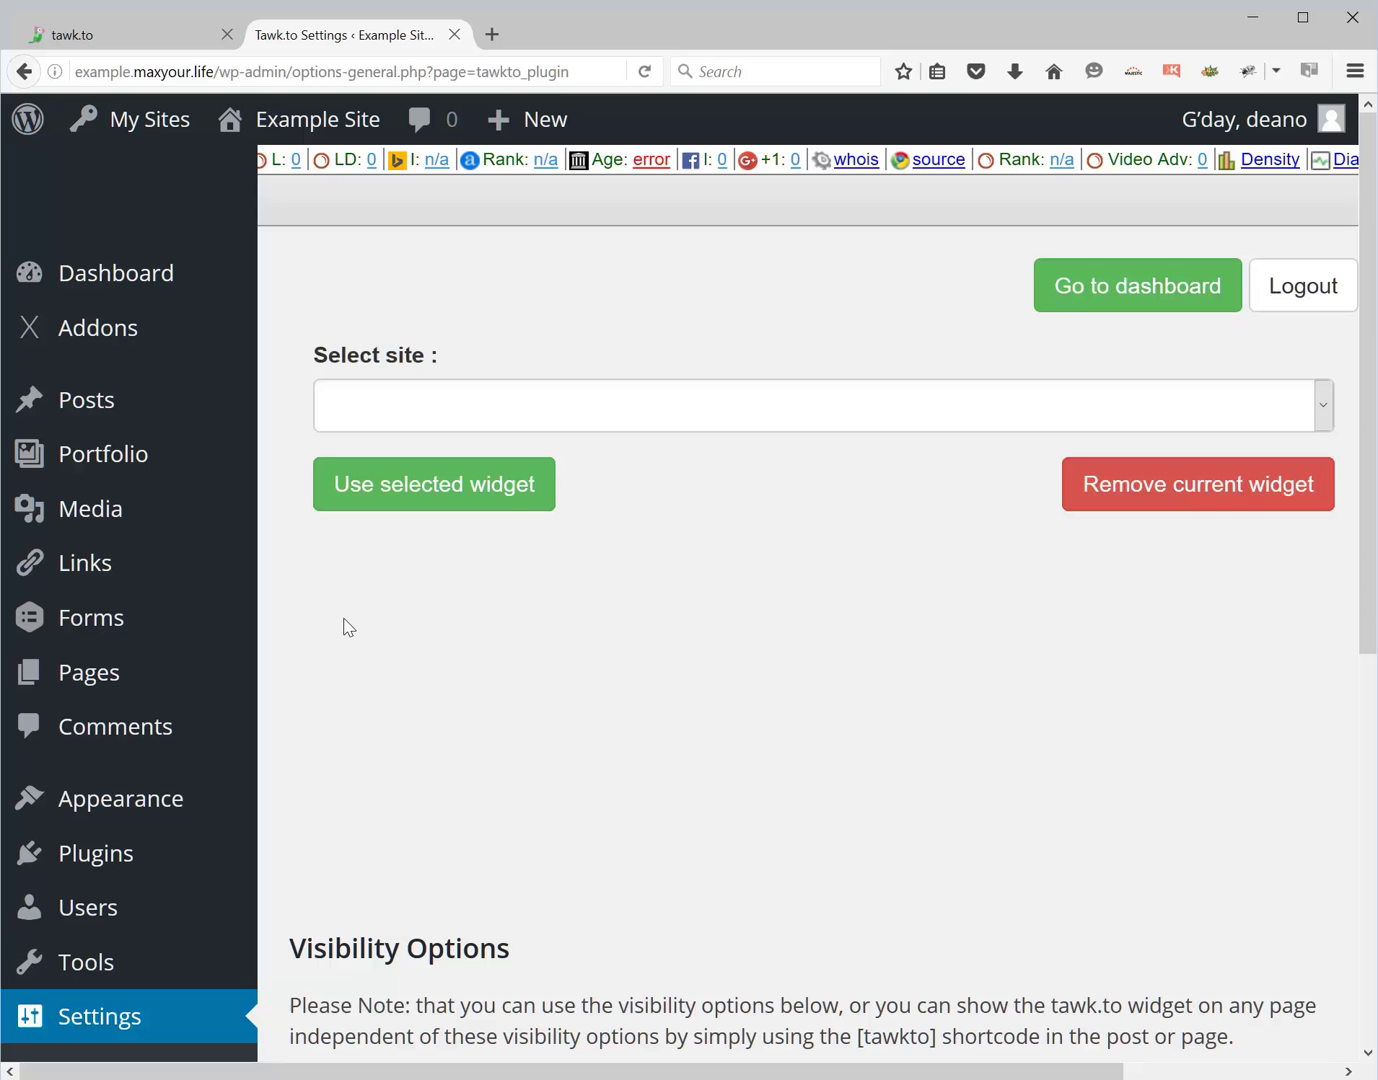
- Select site example.maxyour.life and apply its default widget
left_click(627, 410)
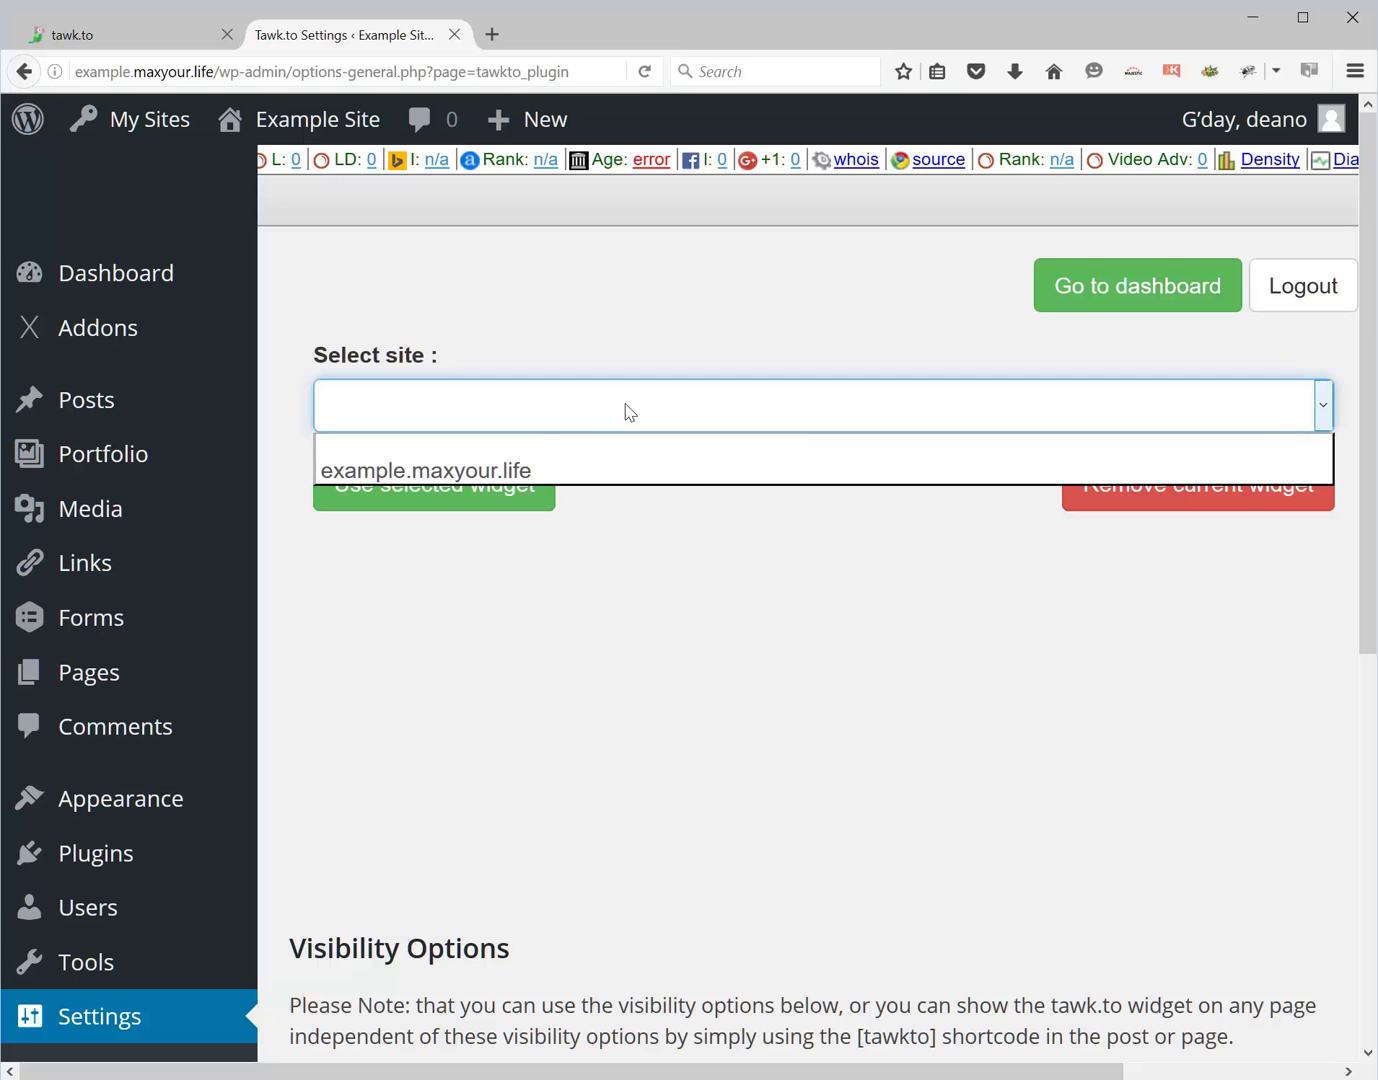
left_click(524, 471)
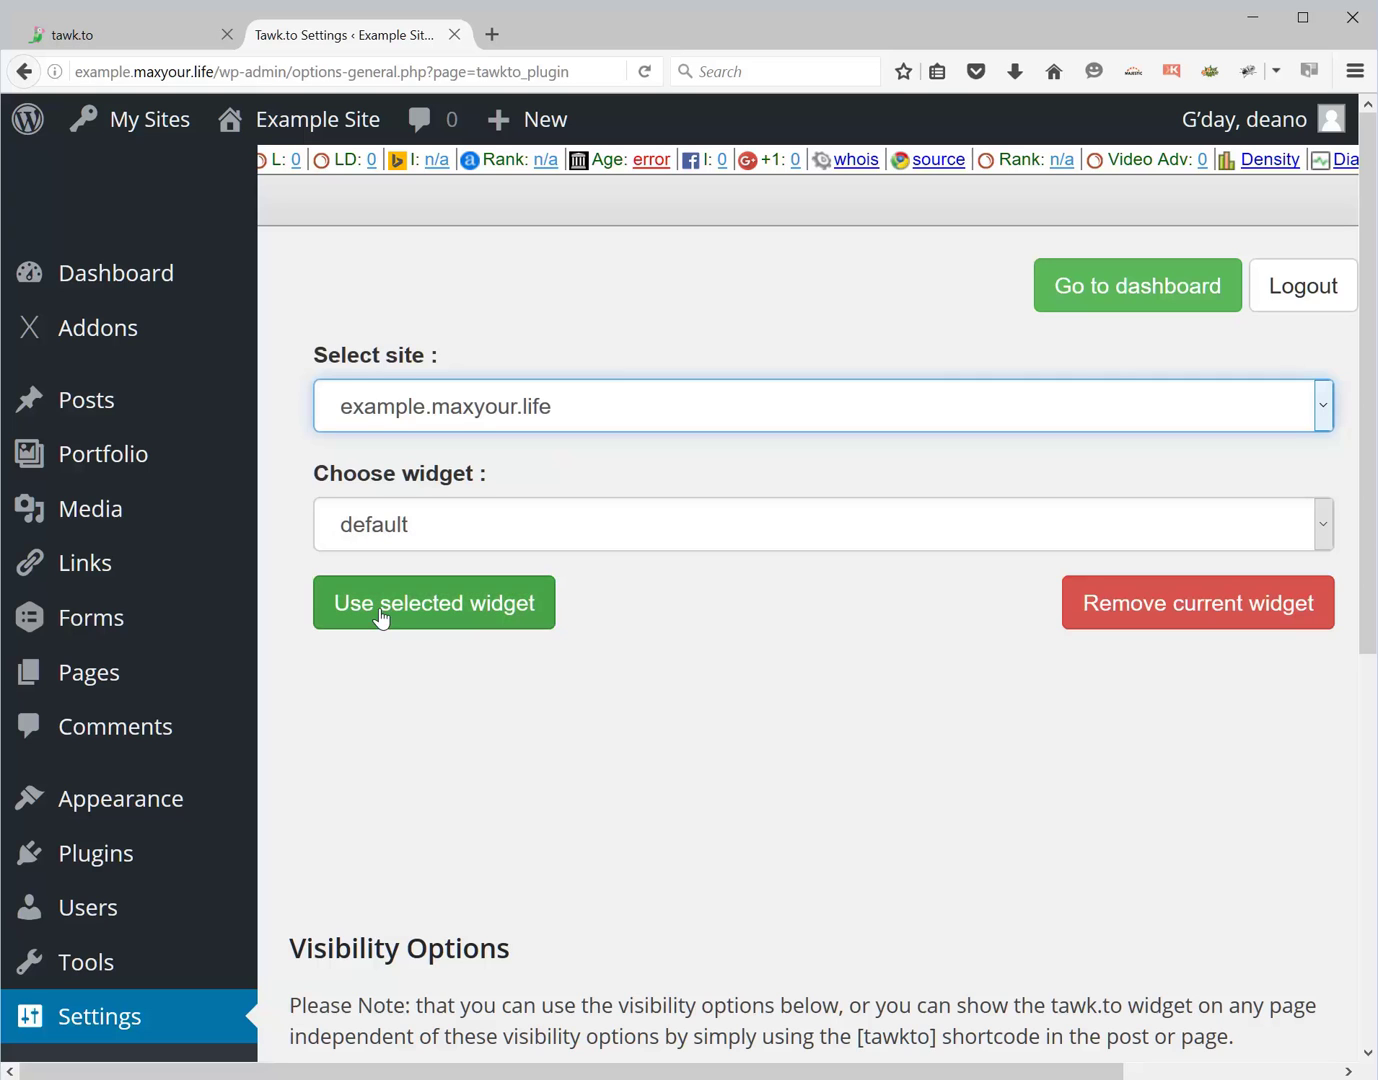
left_click(426, 611)
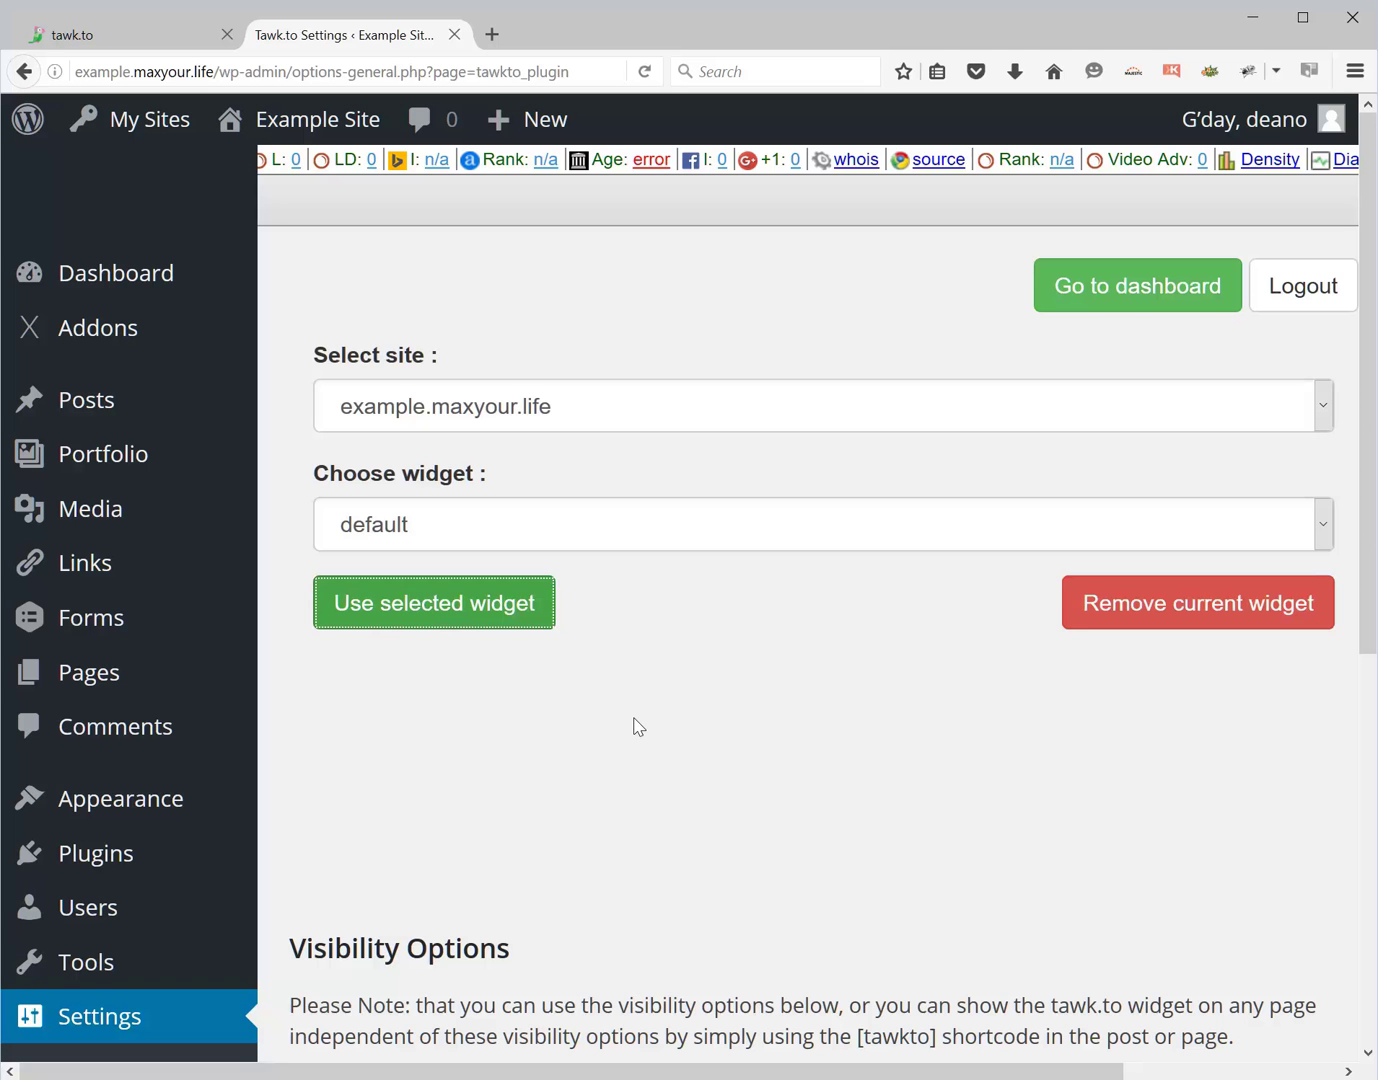
- Keep 'Always show Tawk.To widget on every page' checked and save the settings
scroll(638, 727, "down", 6)
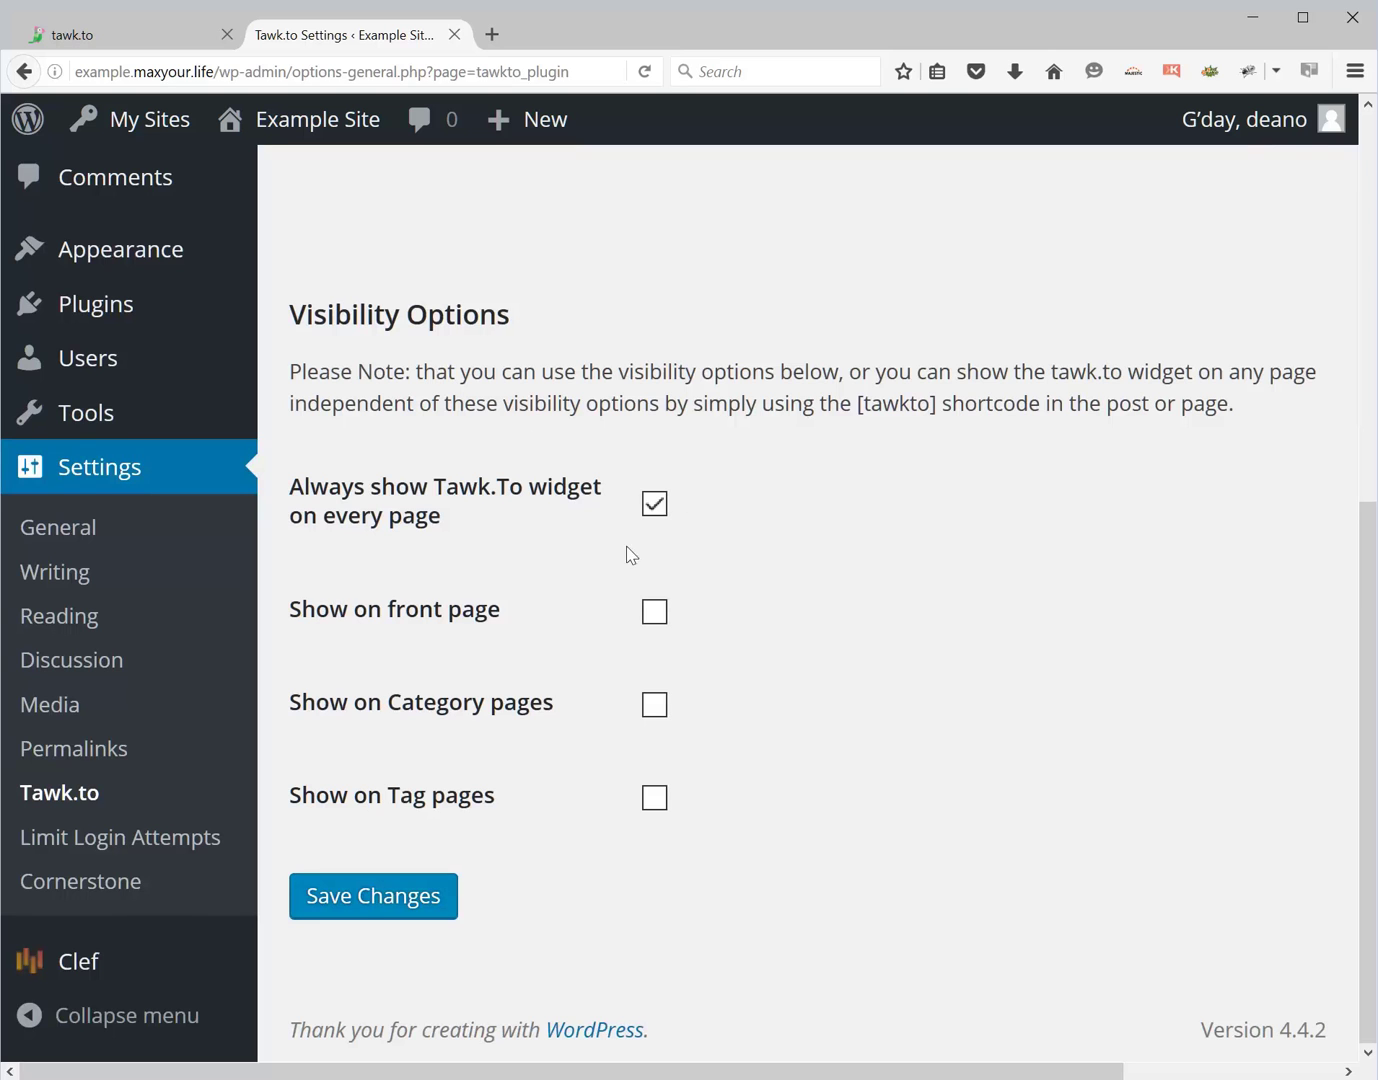
left_click(363, 903)
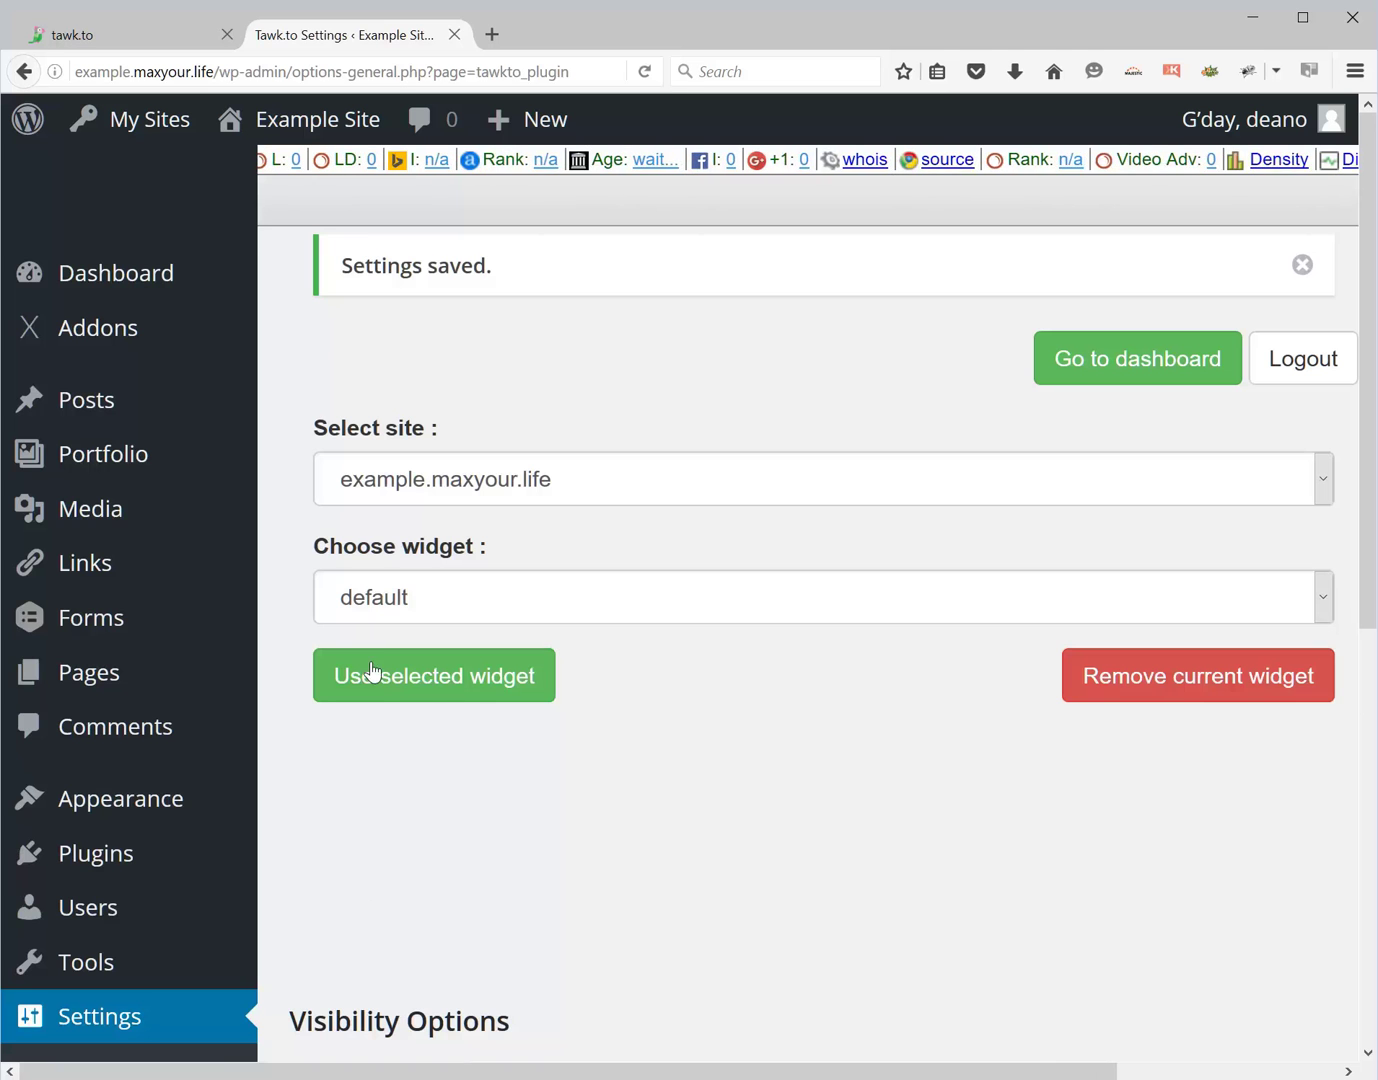
scroll(483, 145, "down", 3)
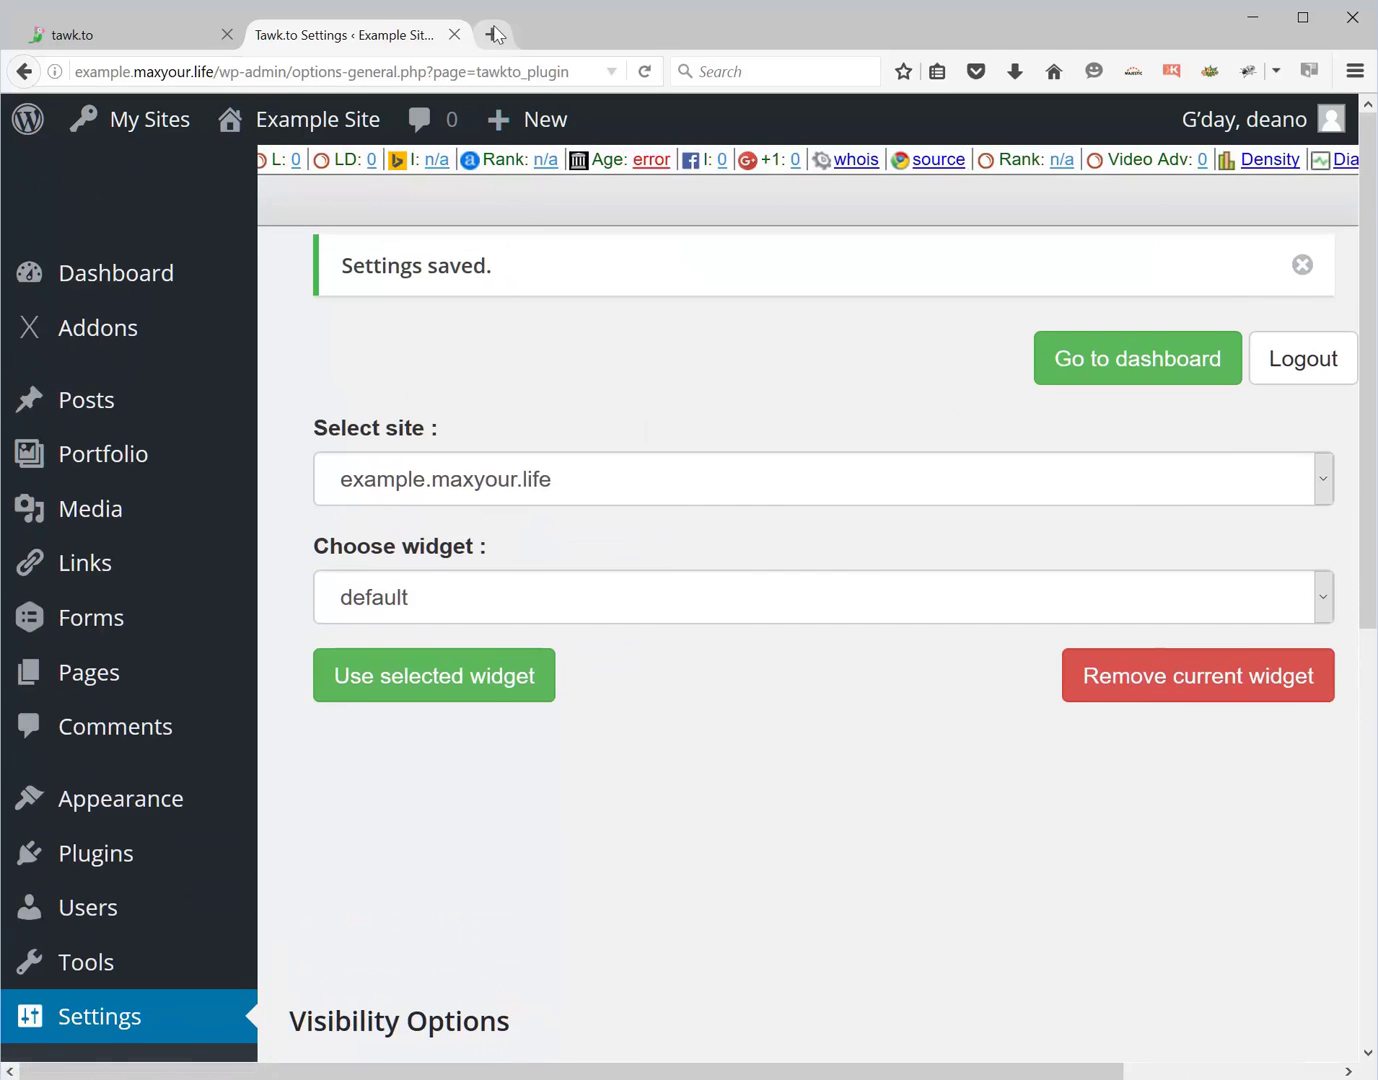
- Load example.maxyour.life in a new Firefox tab, showing the tawk.to Online chat bar
left_click(491, 35)
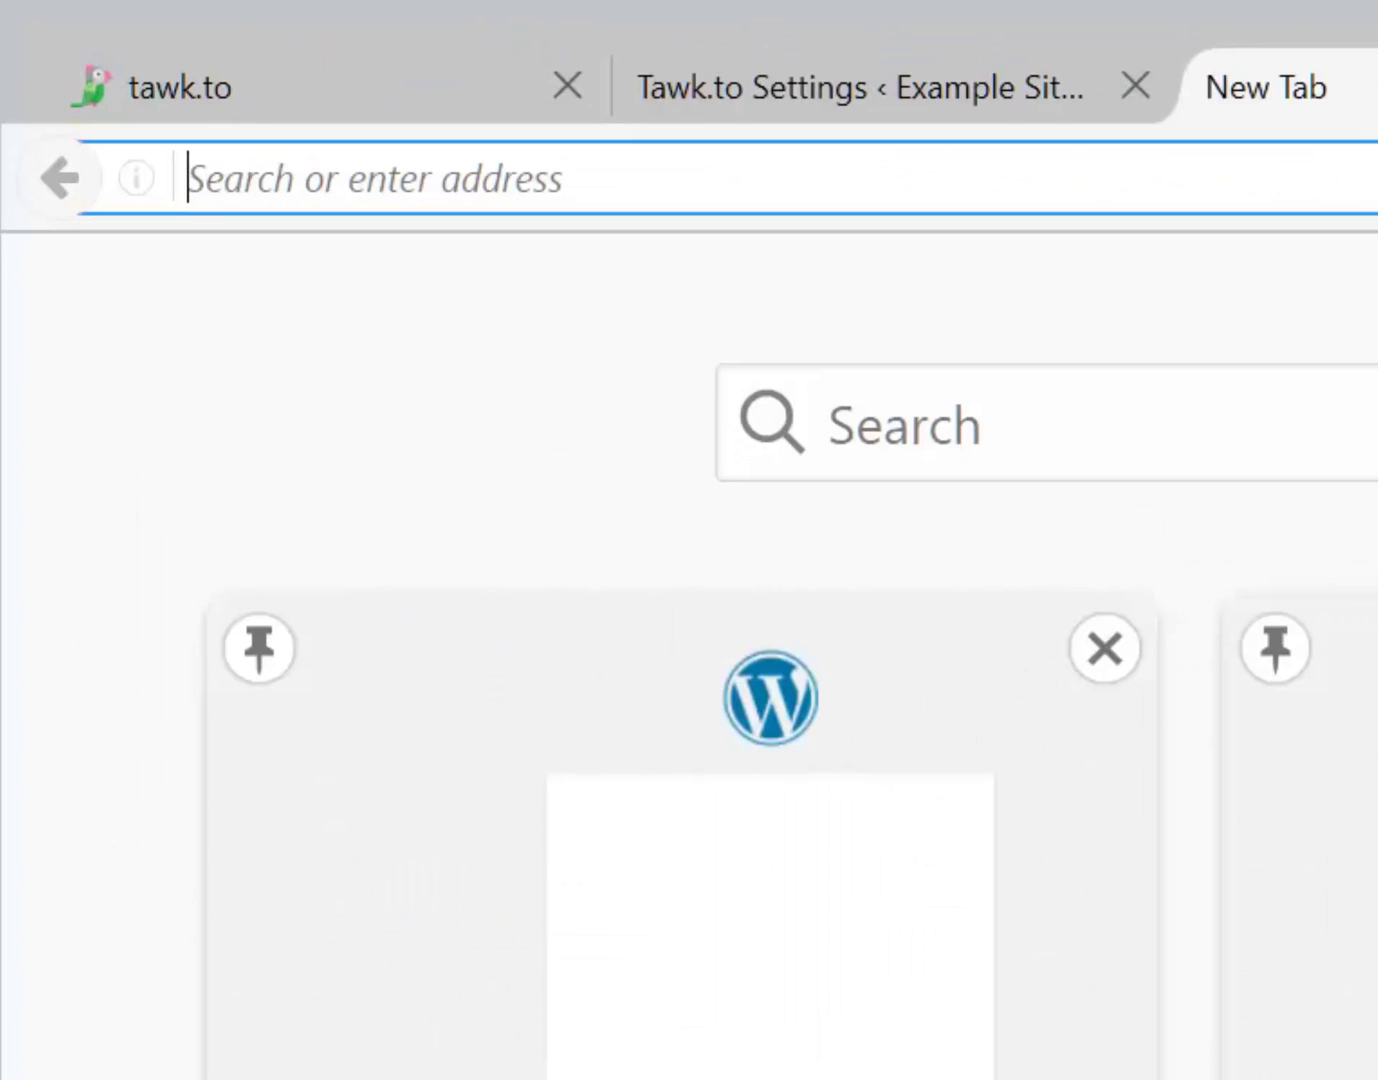
type("example")
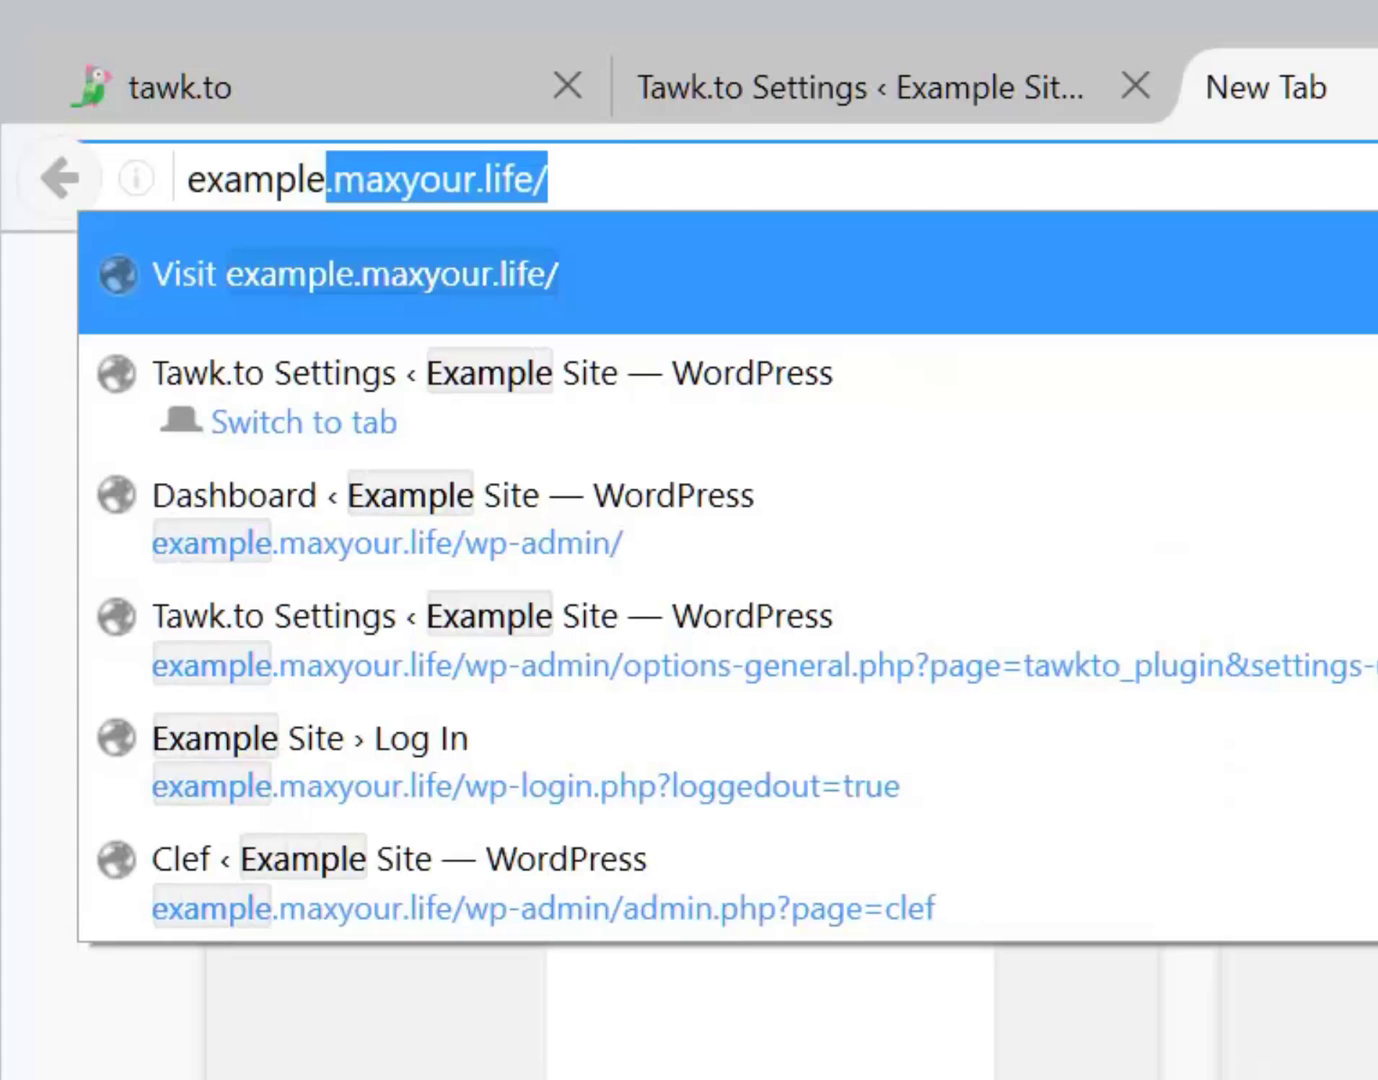
type(".max")
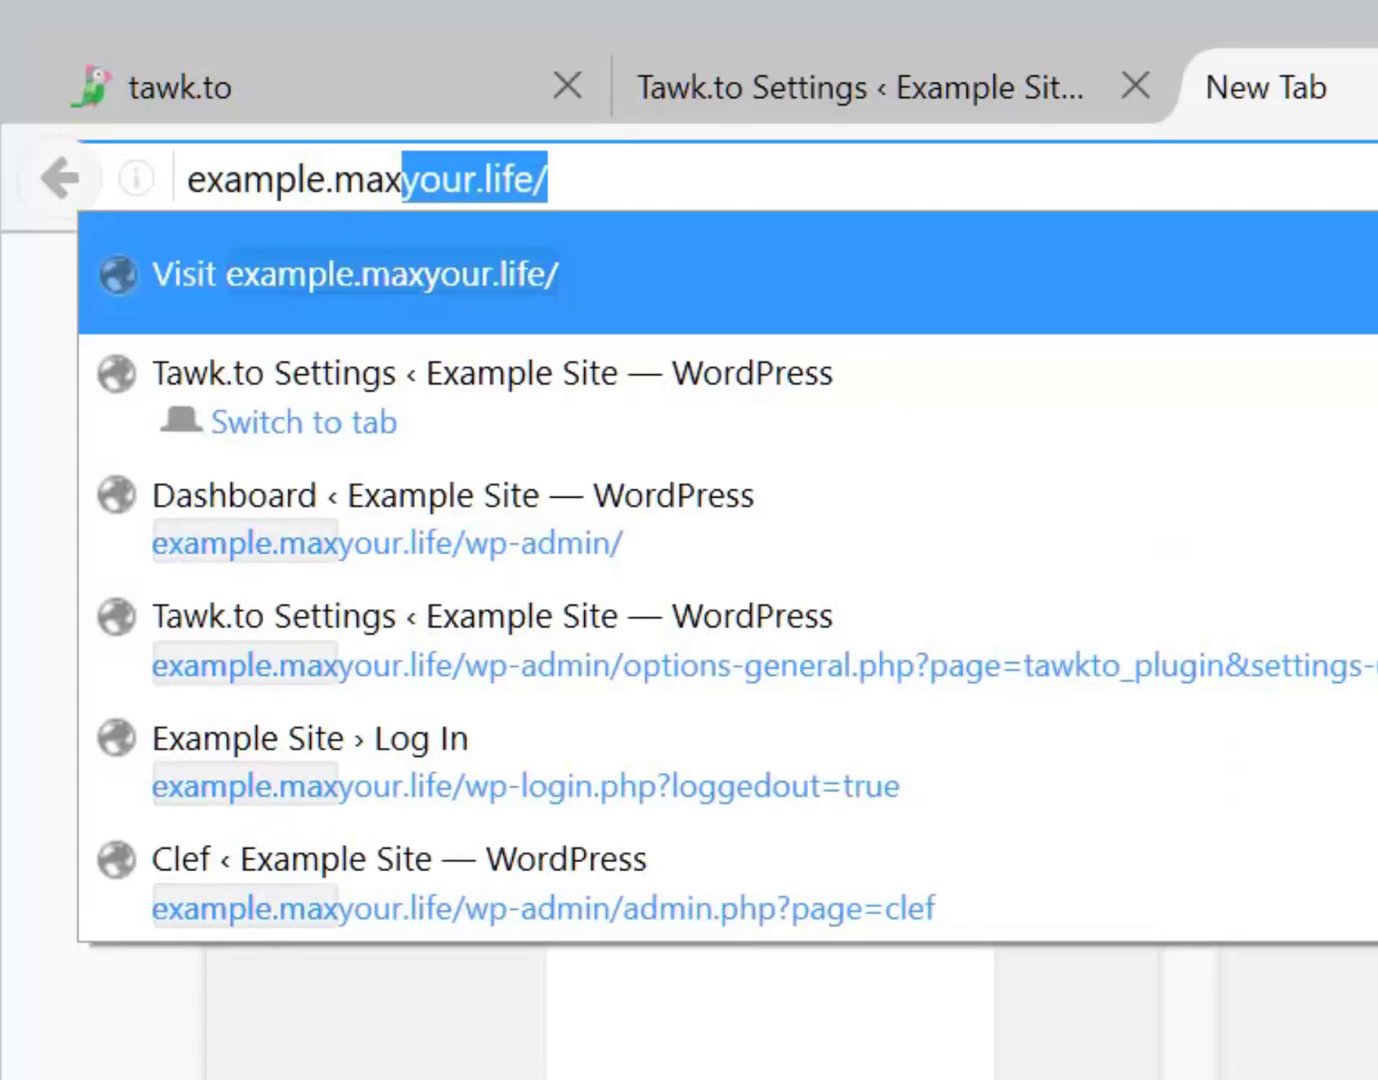
type("your.life")
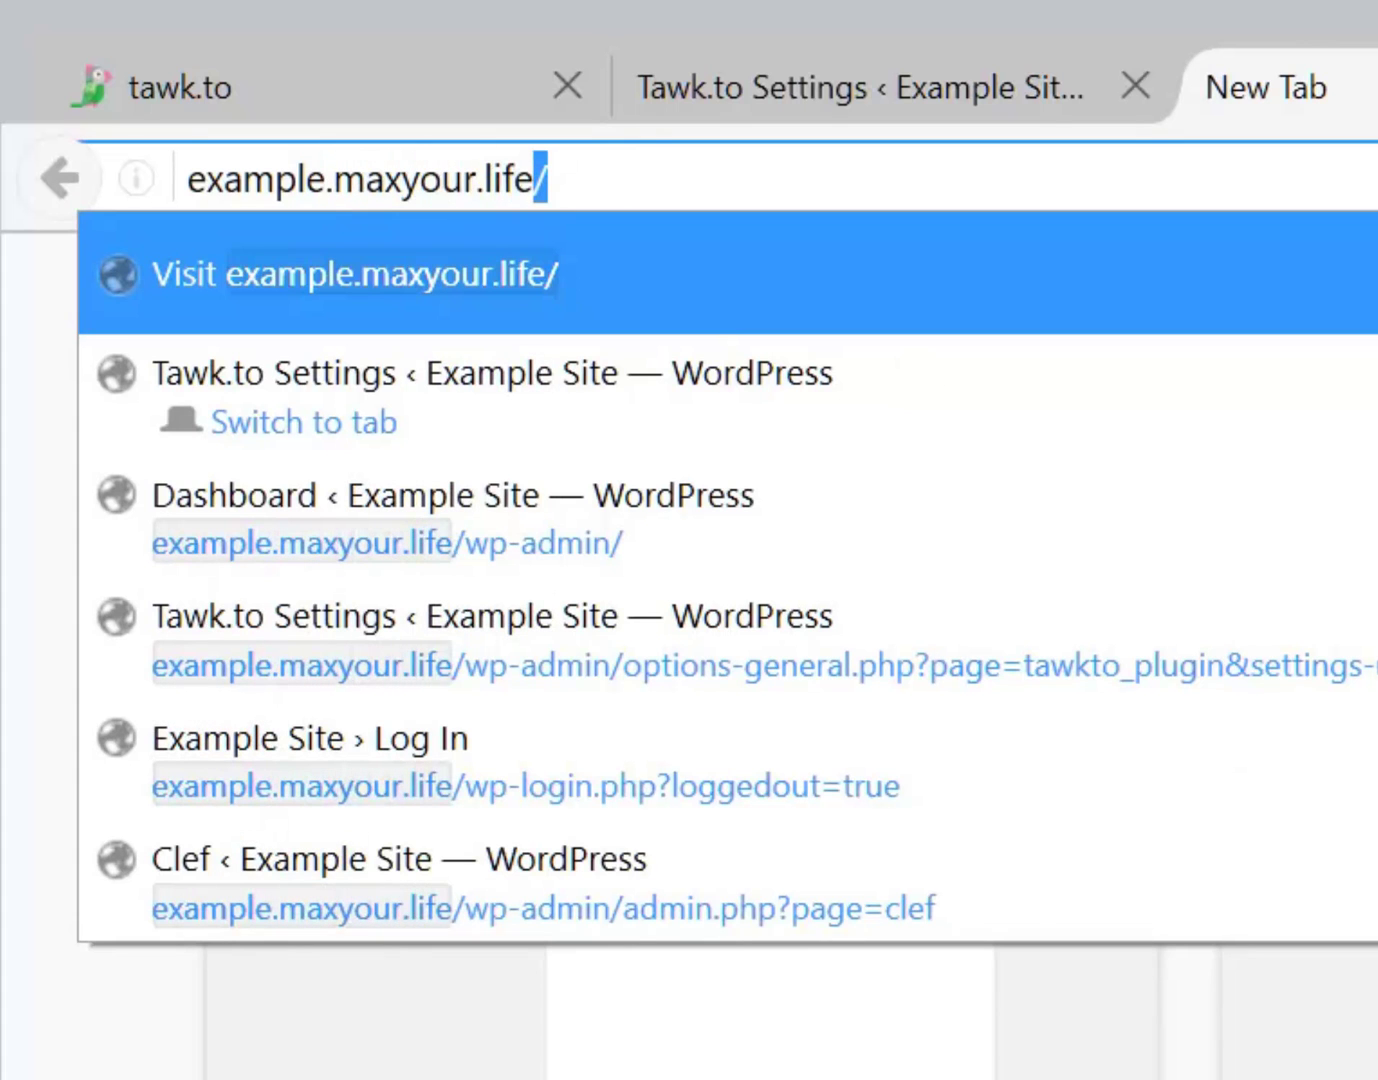
key("Return")
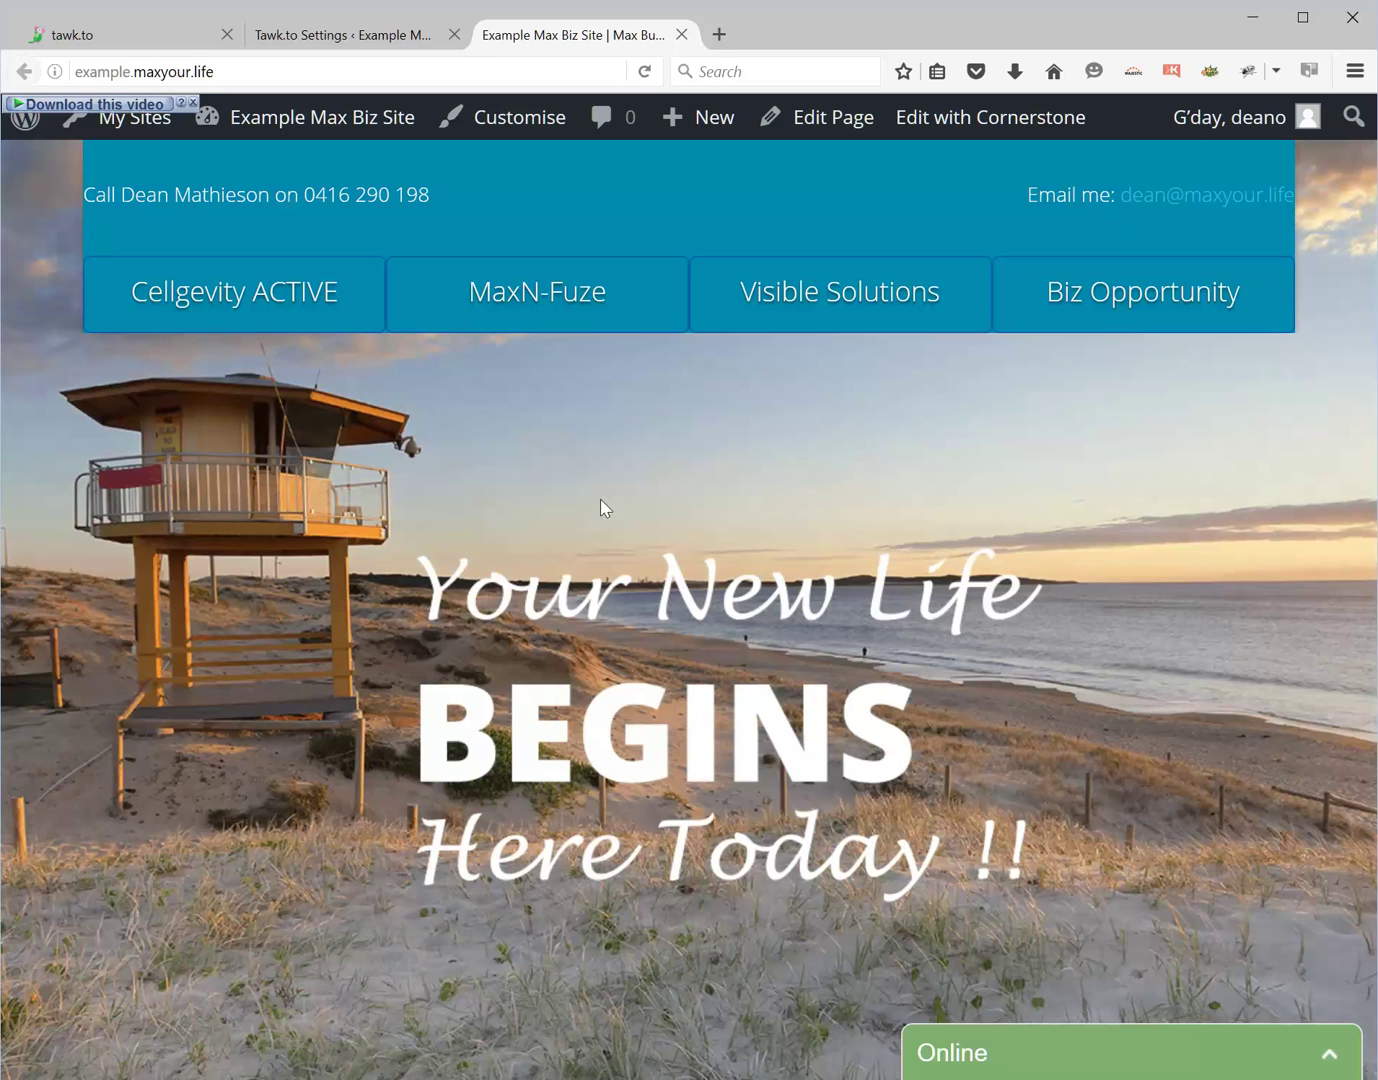
- Expand the site's Online chat widget and send 'hi' as a visitor
left_click(1188, 1065)
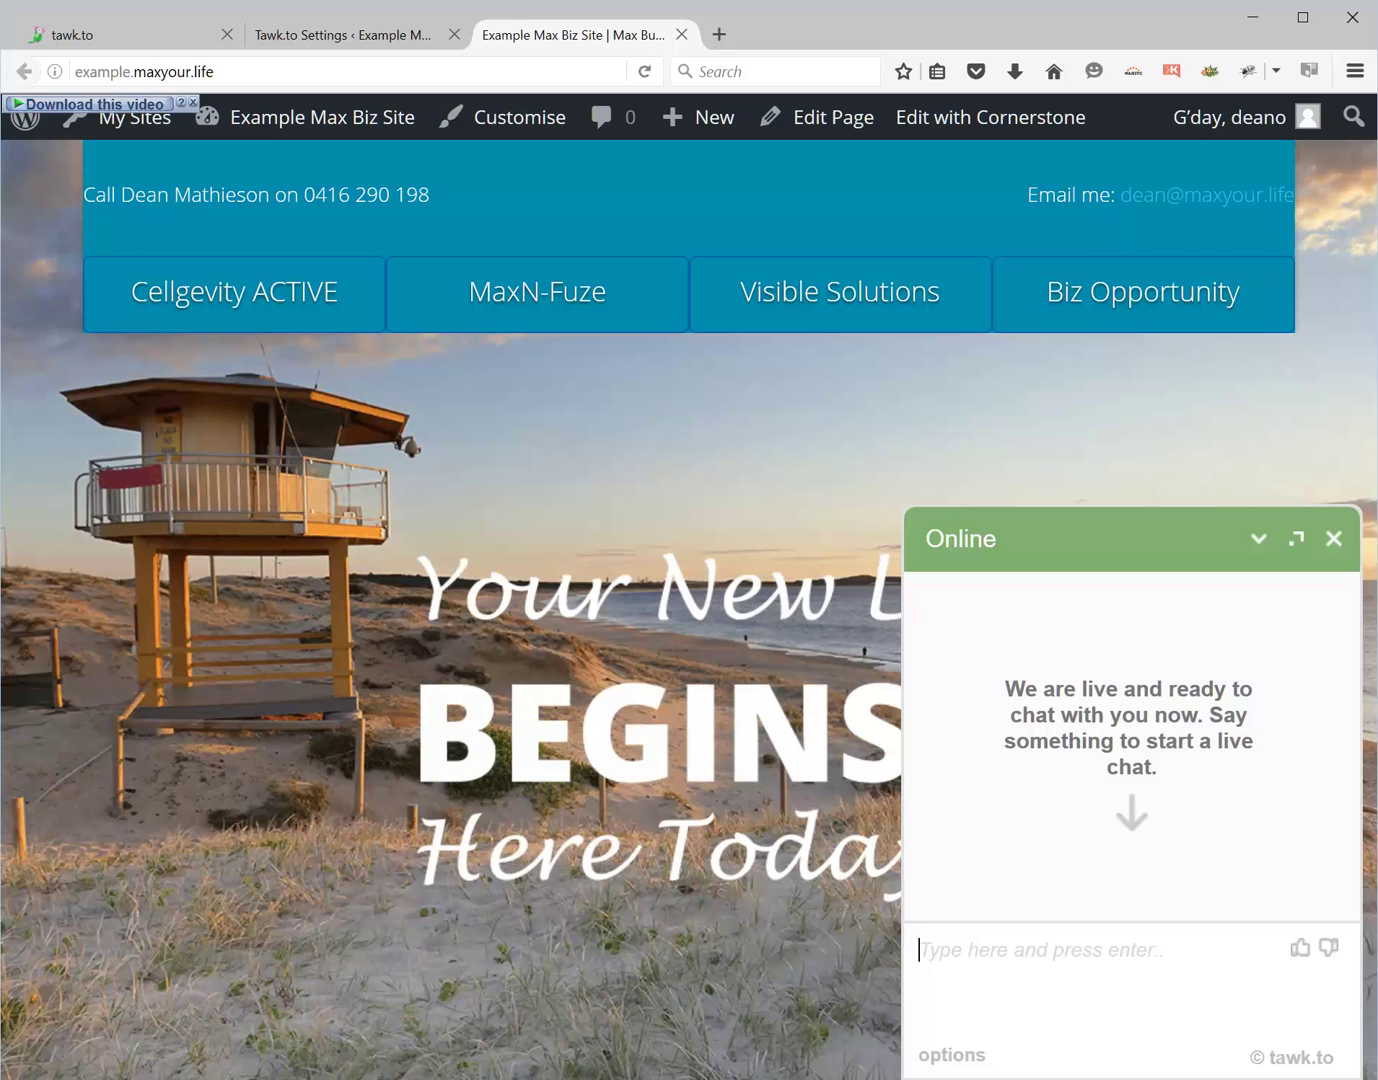
type("hi")
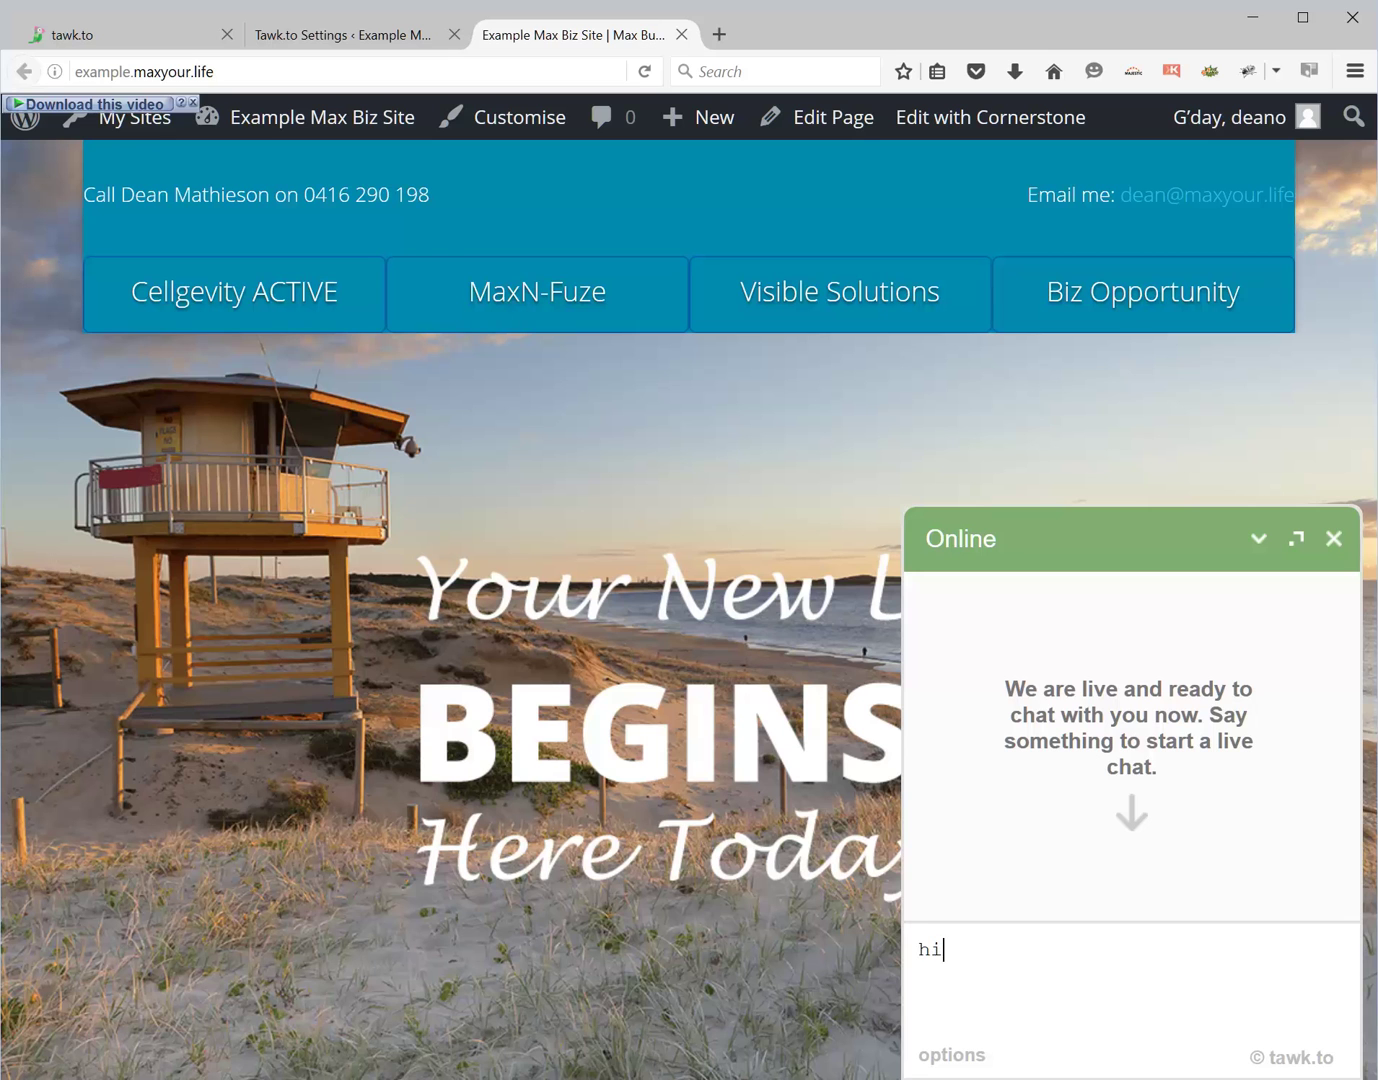
key("Return")
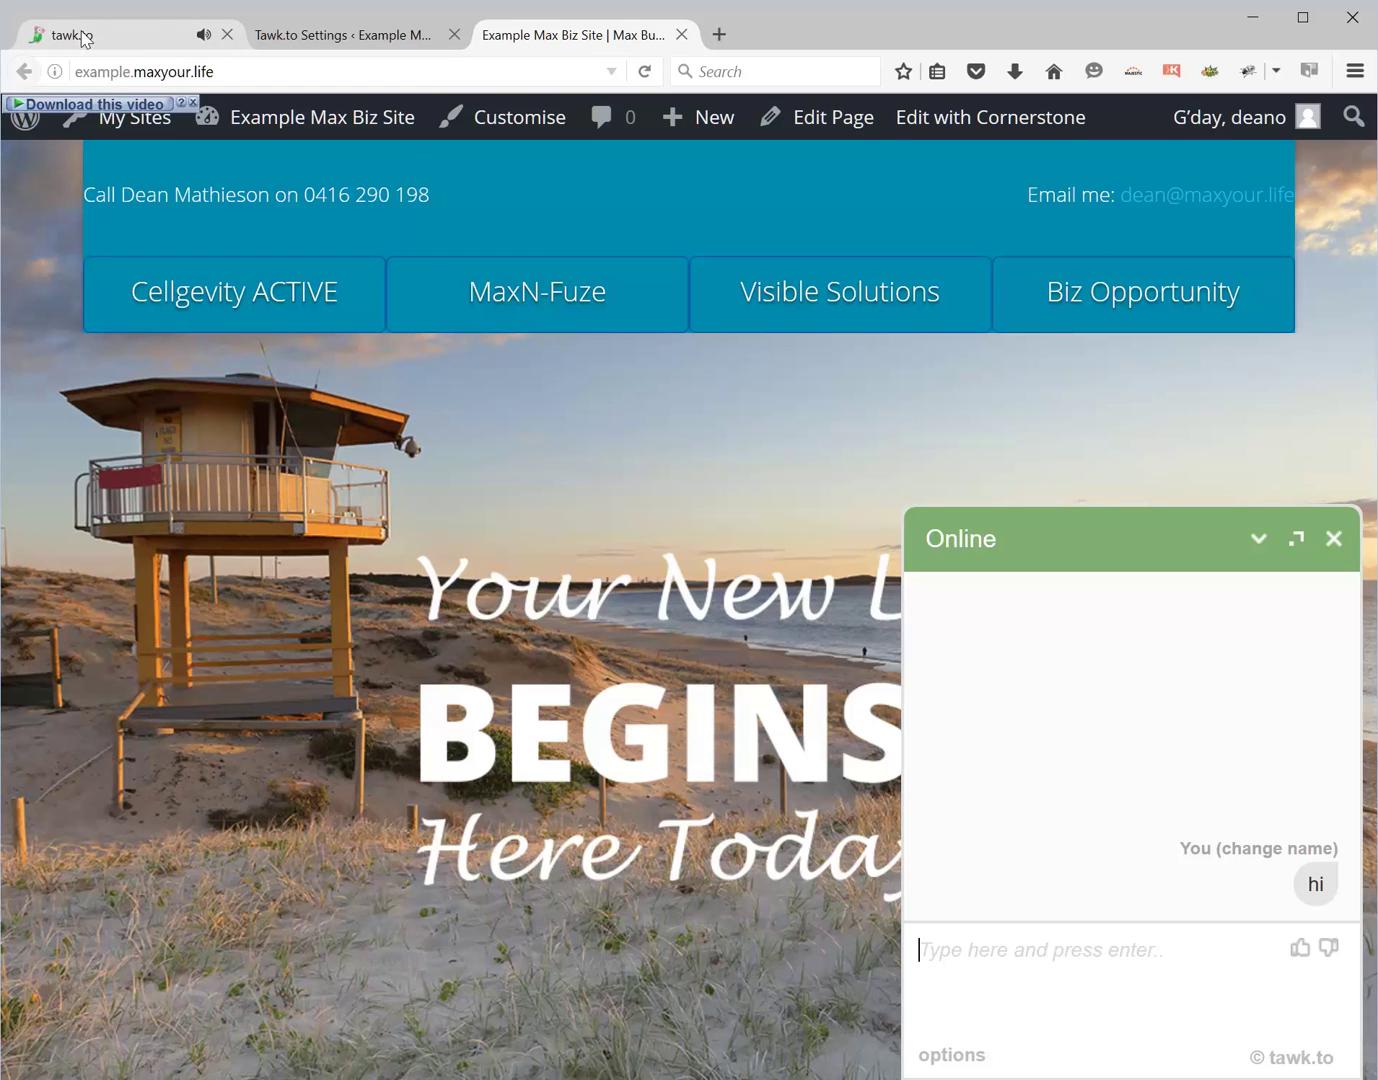
- Join the incoming visitor's chat in the tawk.to dashboard
left_click(82, 38)
mouse_move(89, 230)
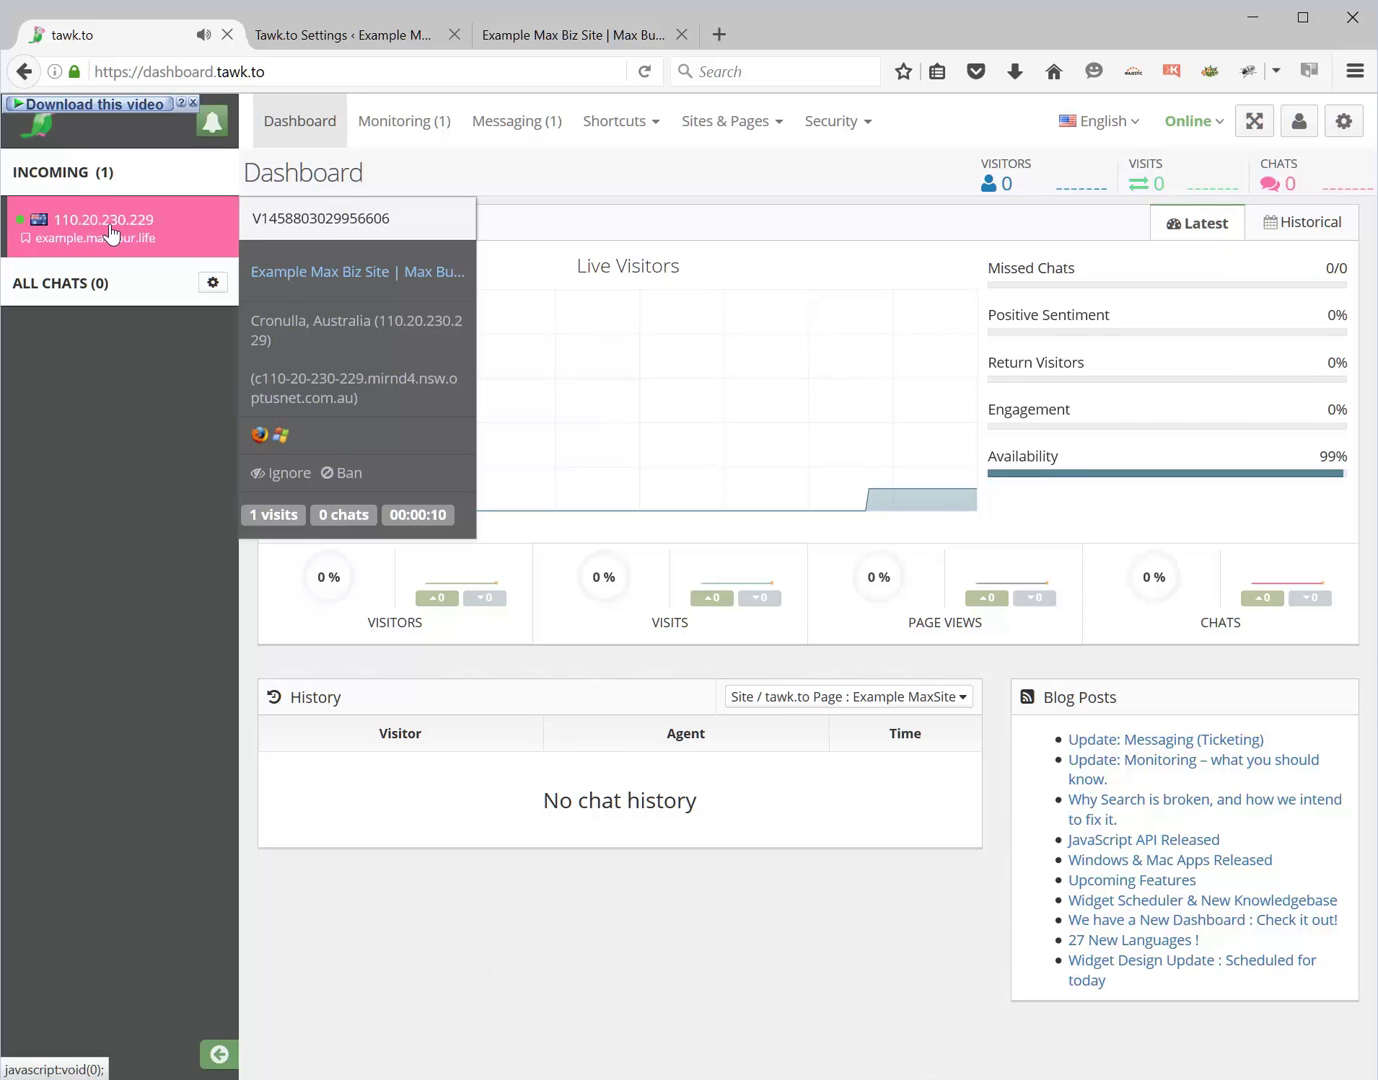
left_click(111, 234)
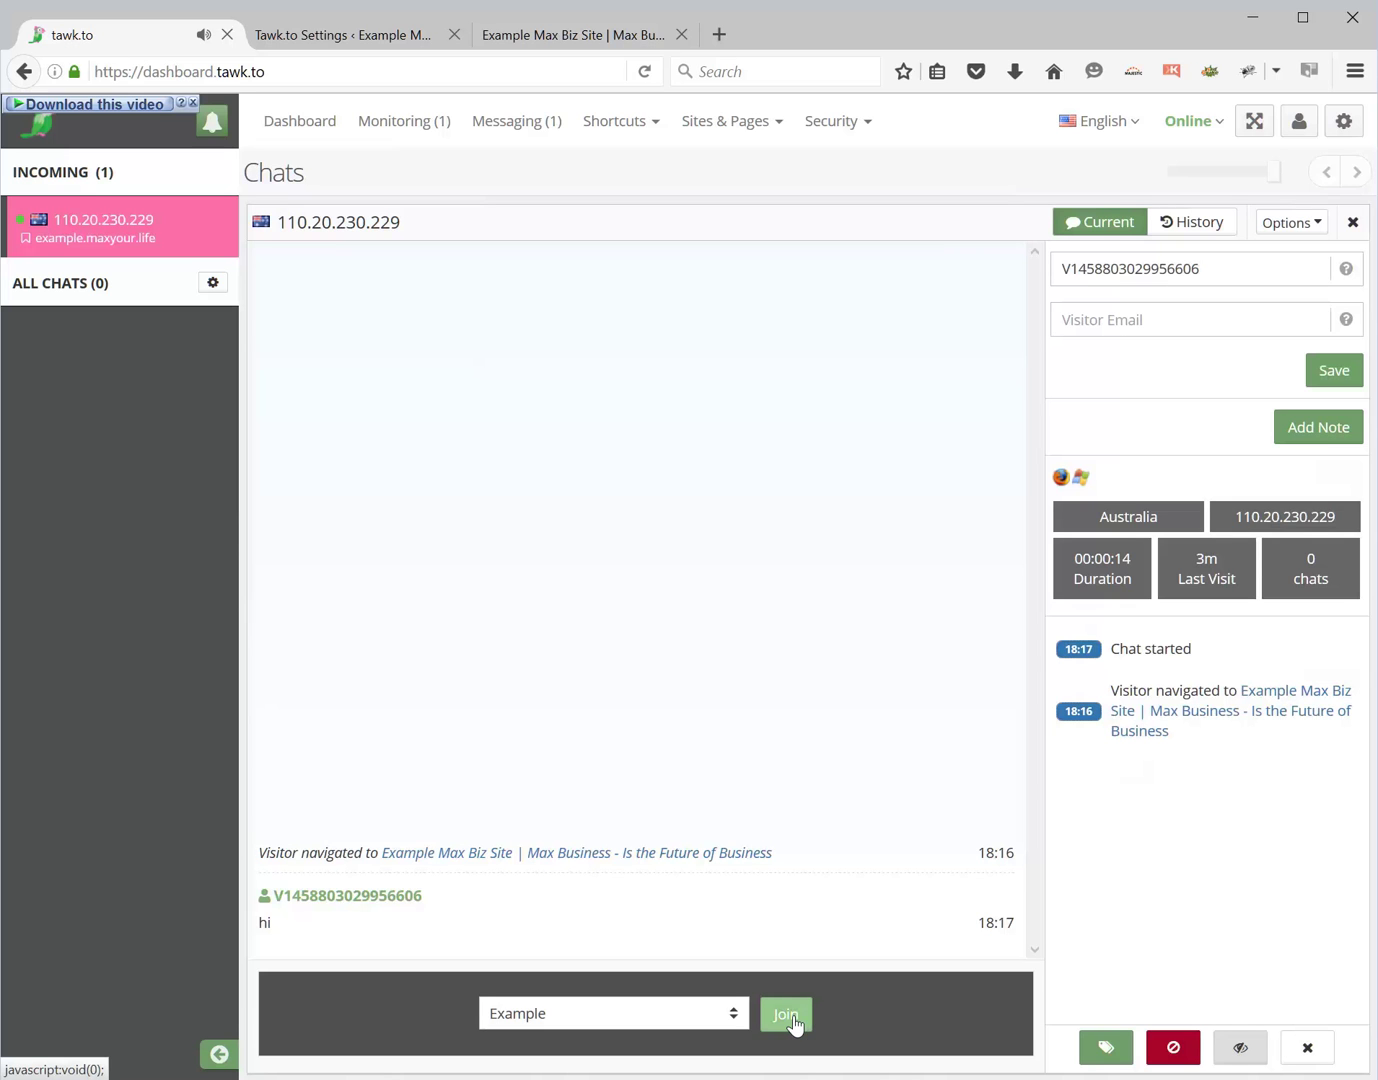
left_click(786, 1015)
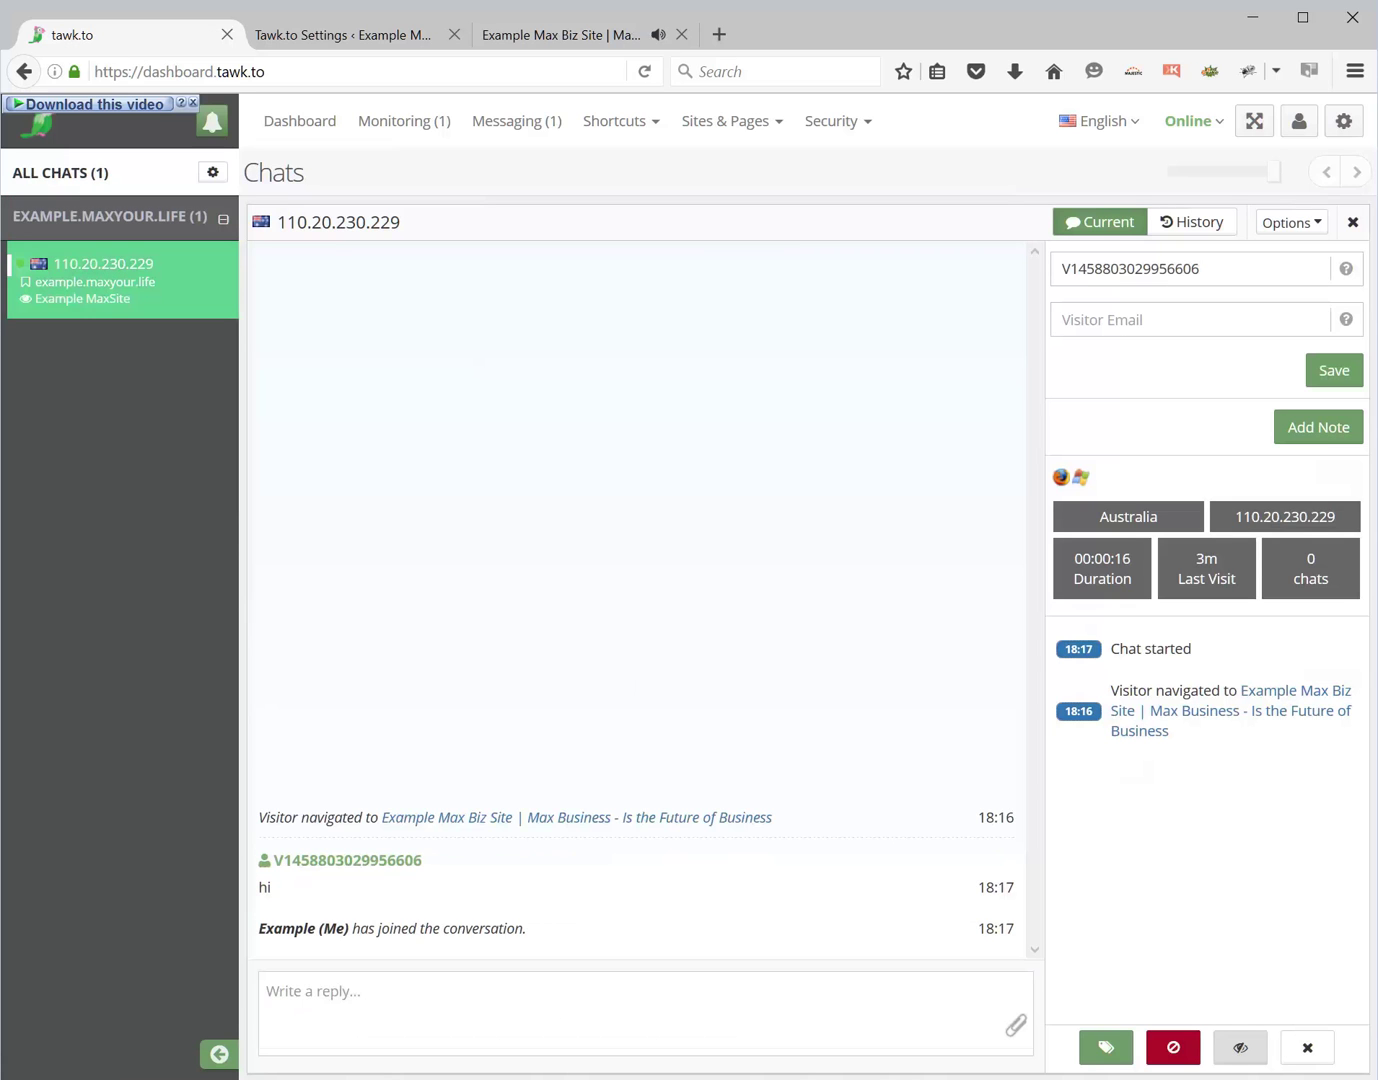
- Reply 'Hi how are you' and check it appears in the site's chat widget
type("Hi how are you")
key("Return")
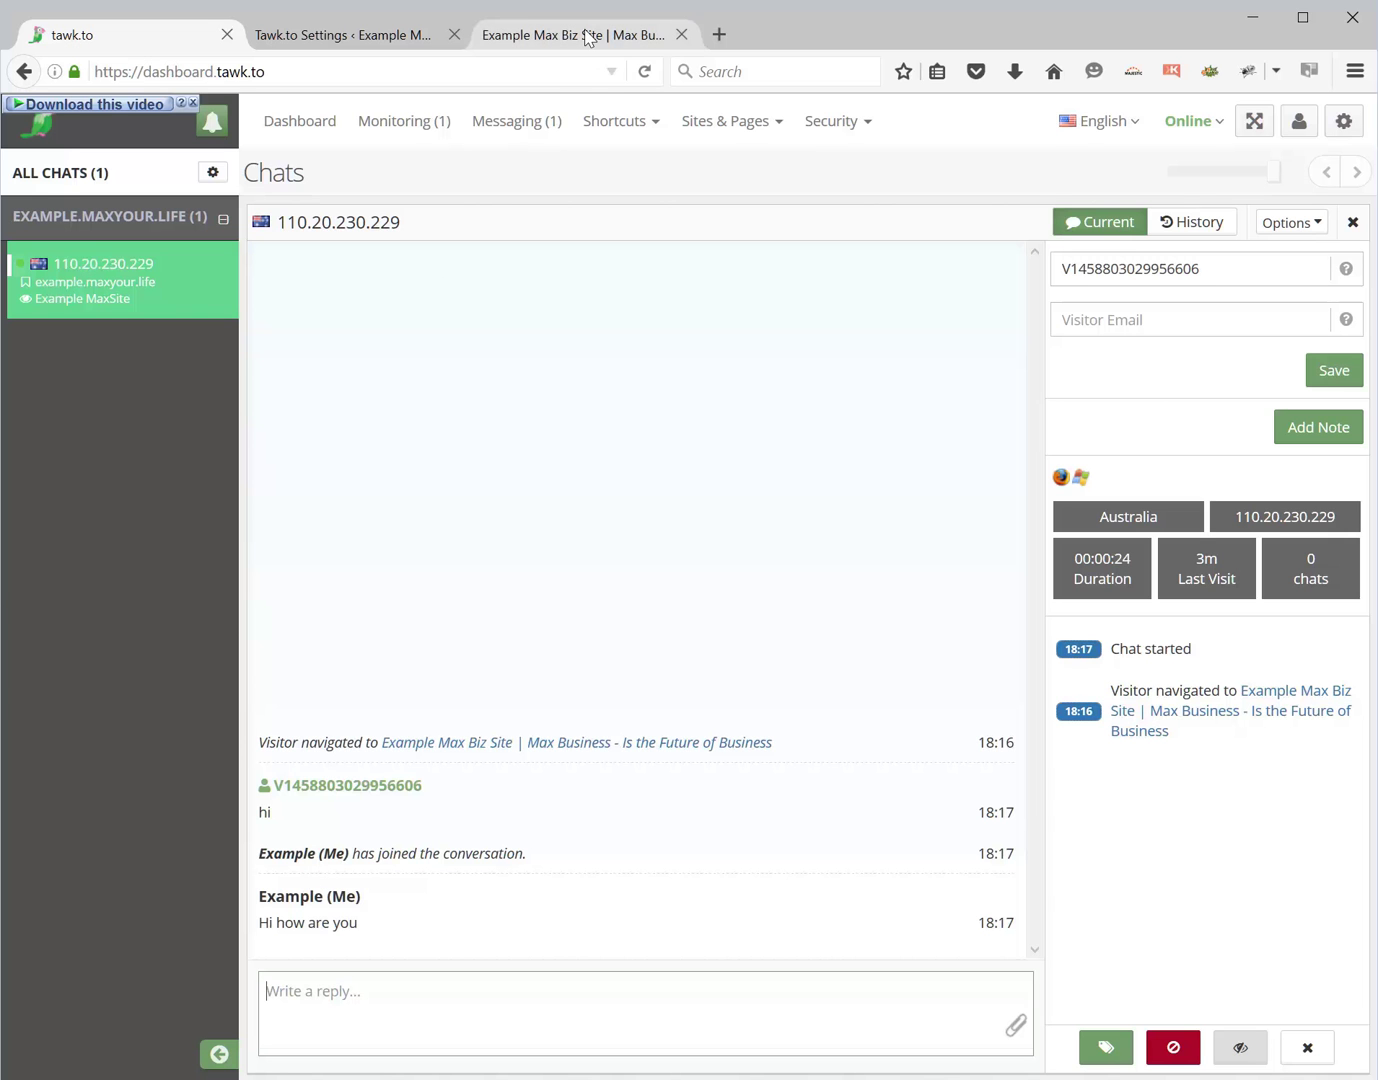
left_click(590, 36)
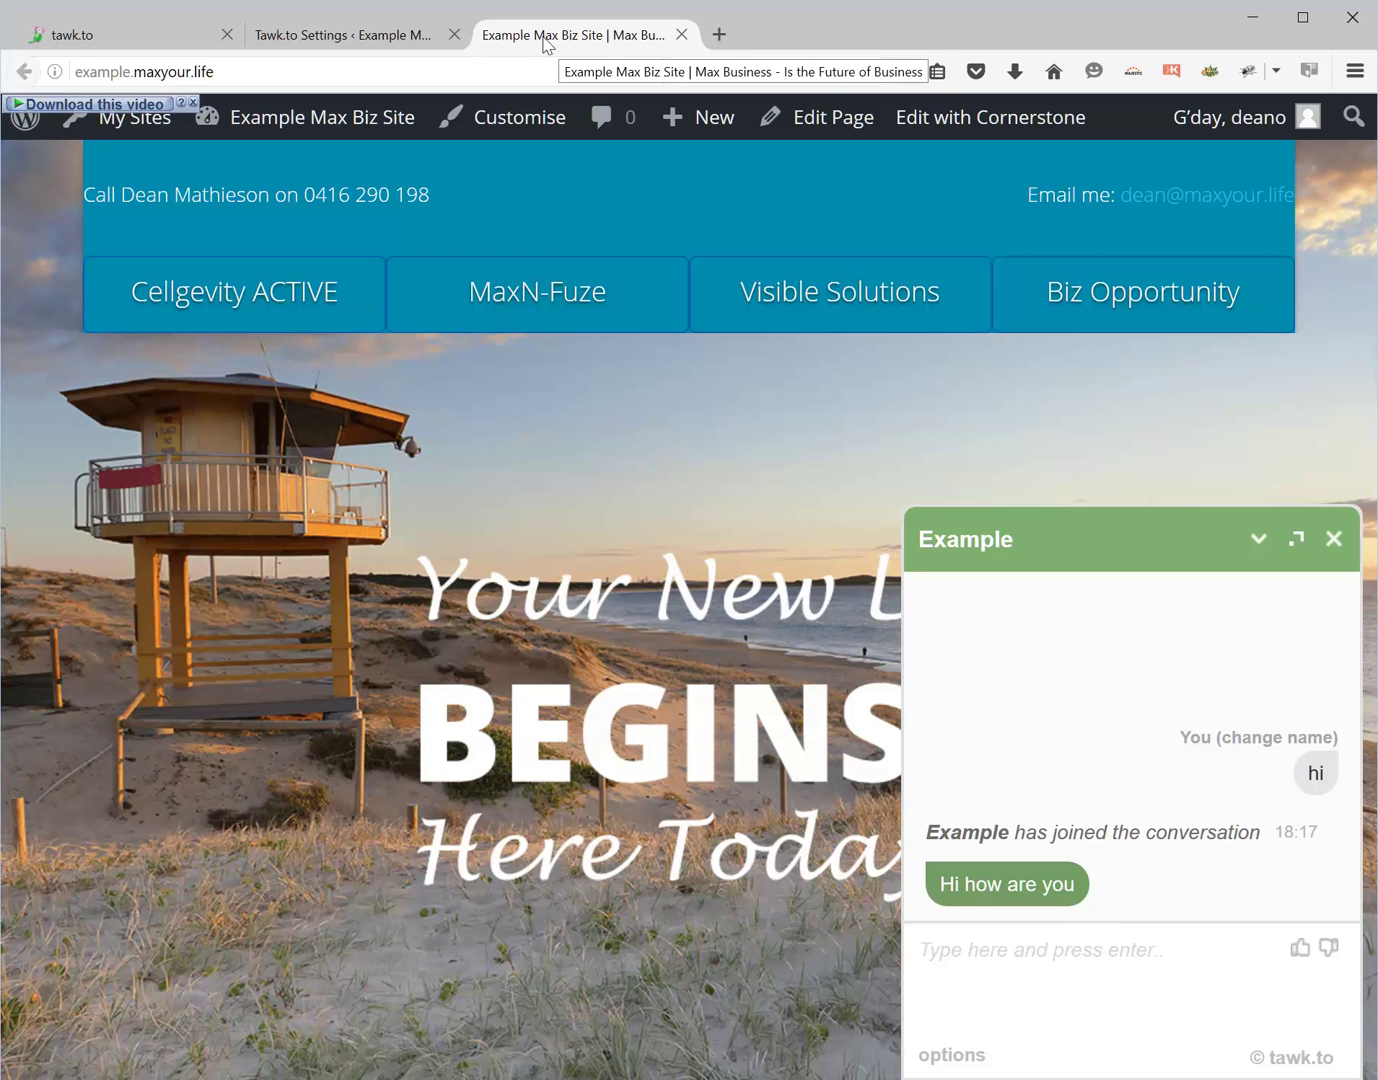
- Return to the tawk.to dashboard showing the visitor's chat transcript and details
left_click(82, 42)
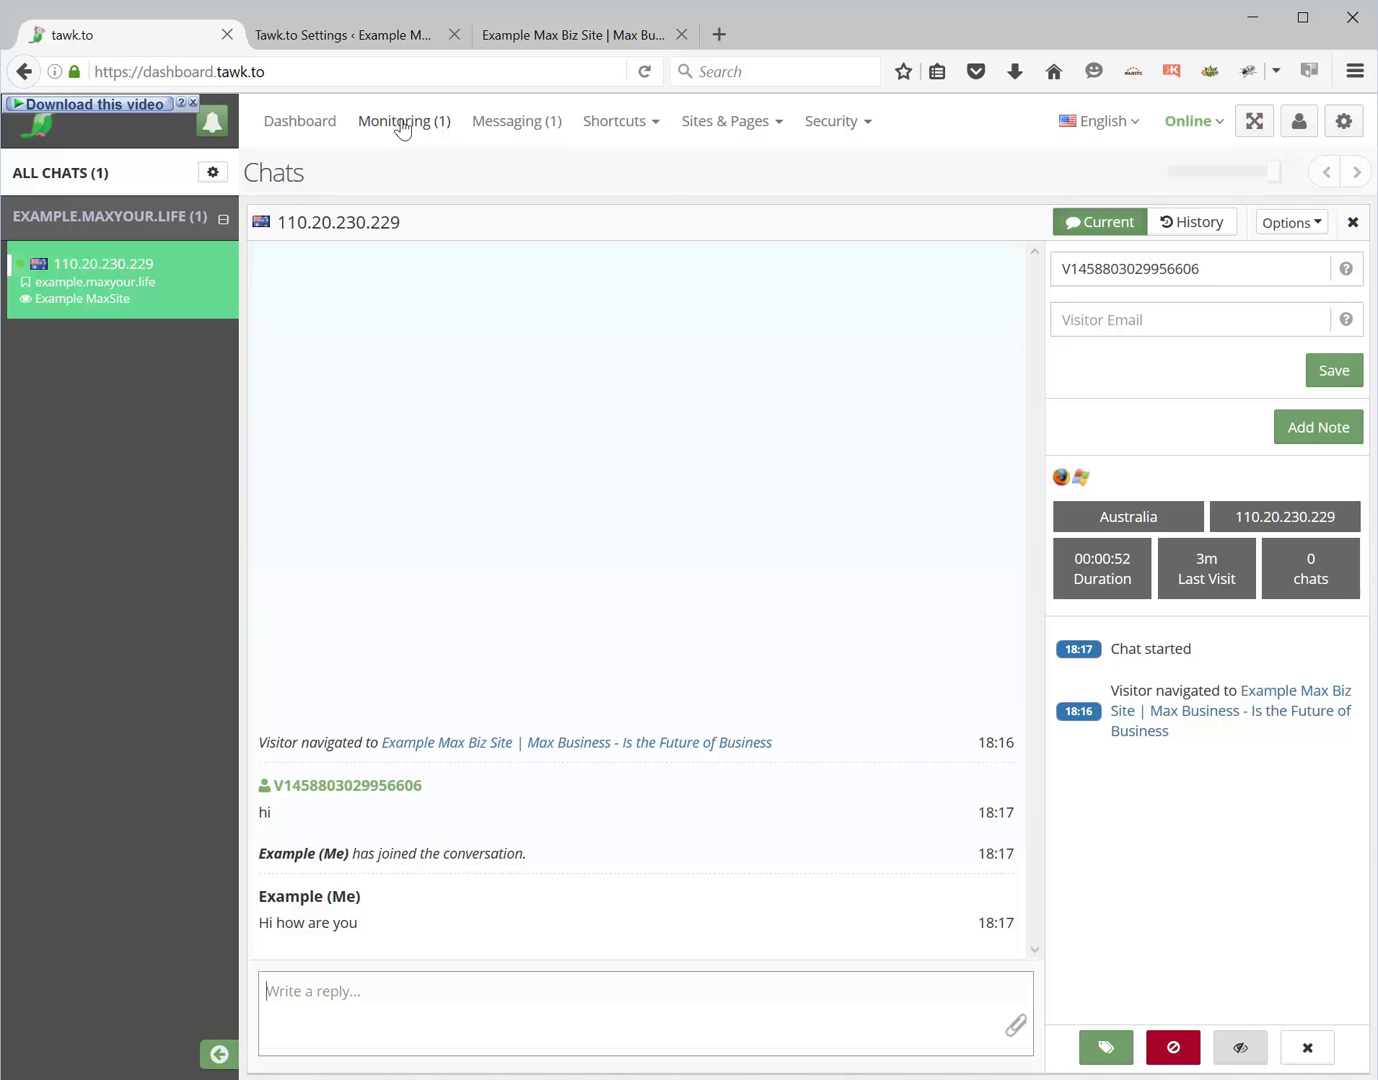
- Open Monitoring to see the one visitor served on the Example Max Biz Site
left_click(392, 124)
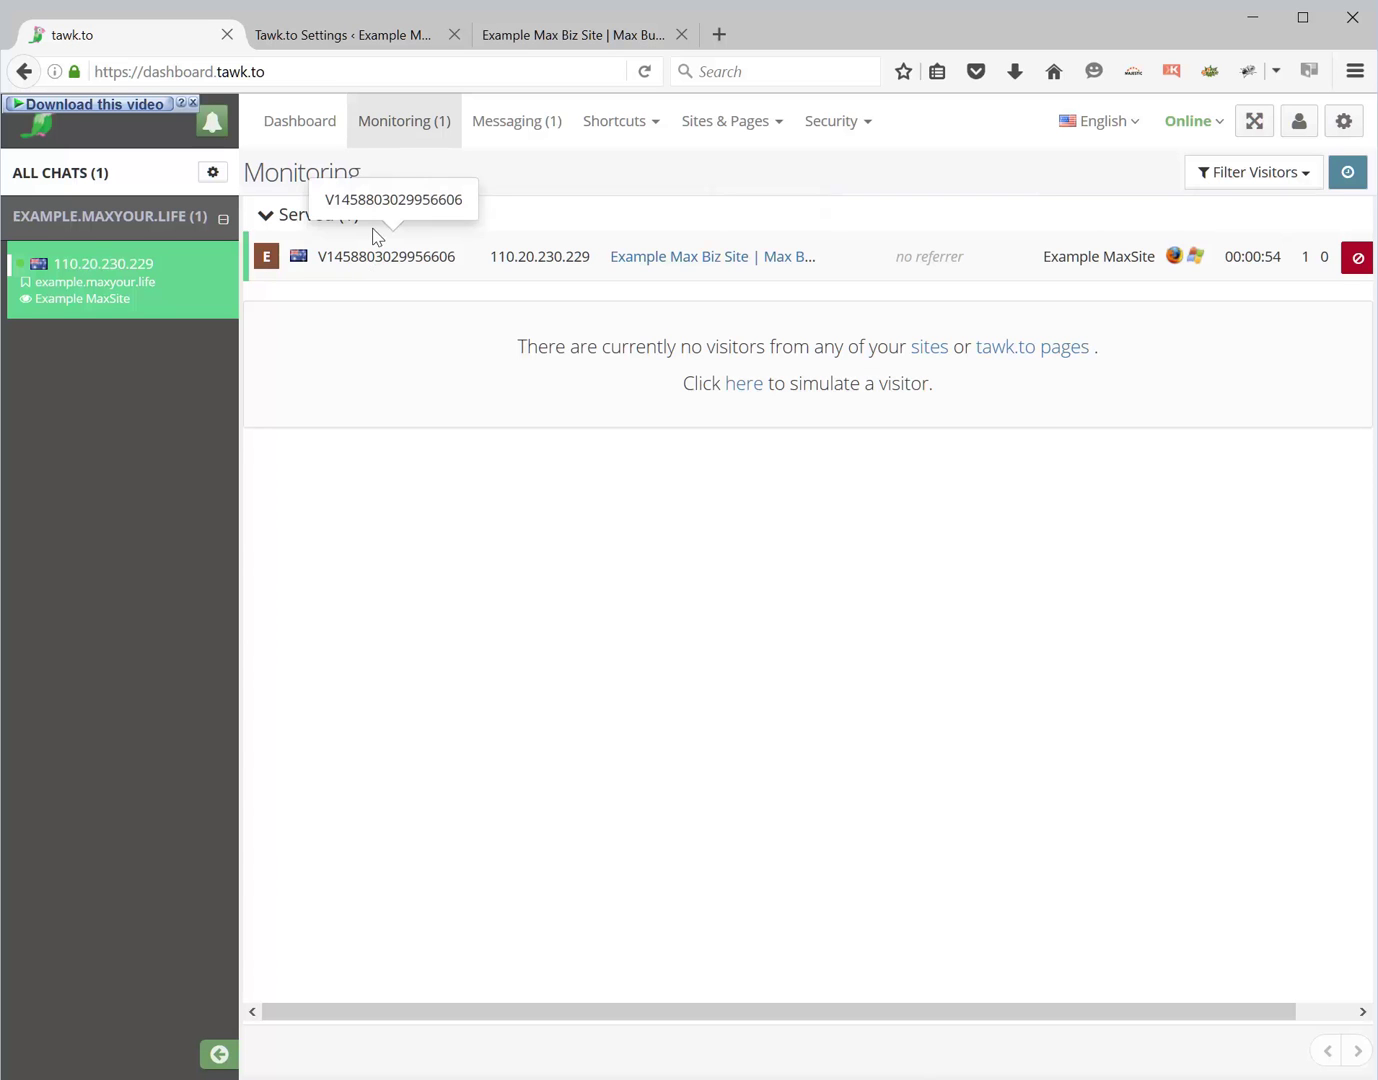
- Reopen the visitor's conversation, reply 'Let s talk', and confirm it arrives on the site
left_click(380, 258)
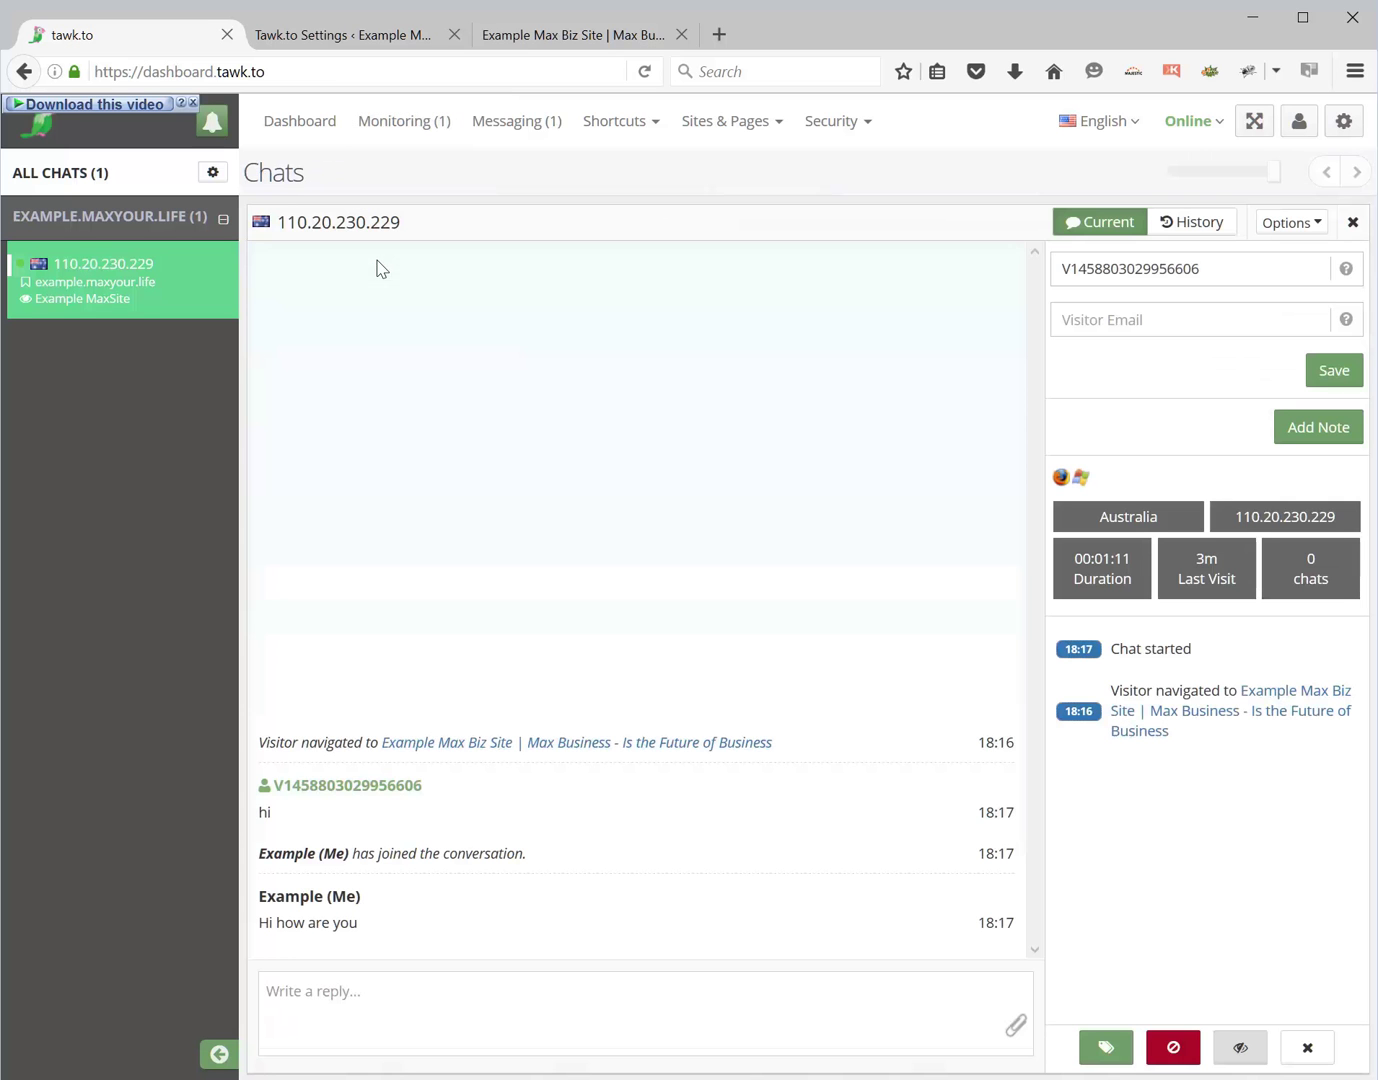
left_click(430, 995)
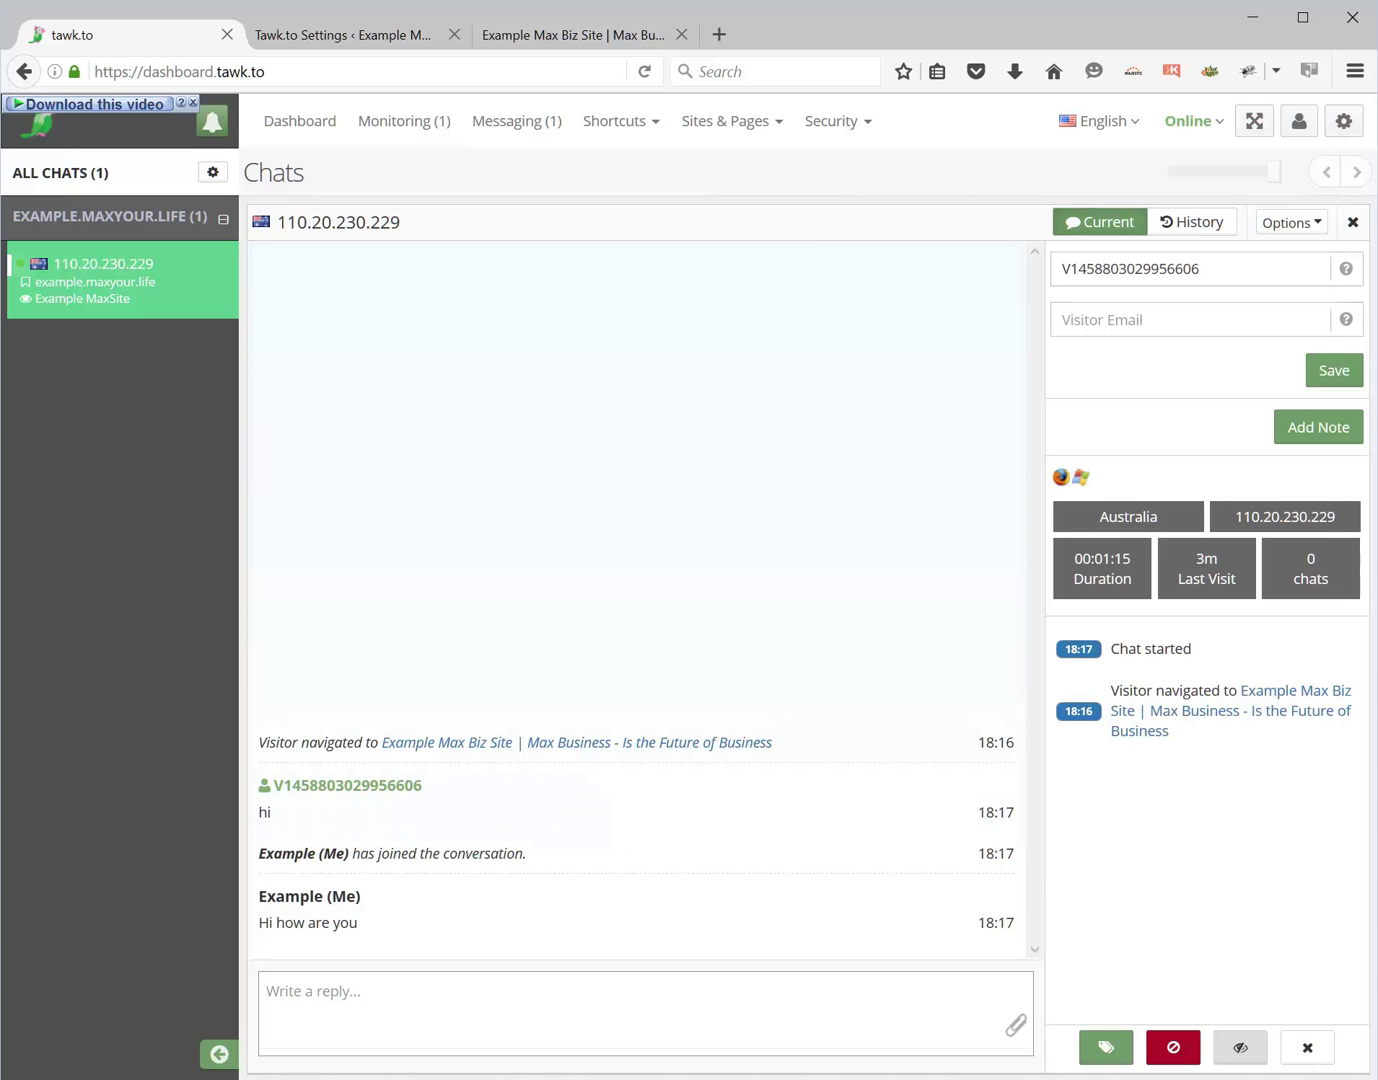
type("Let s talk")
key("Return")
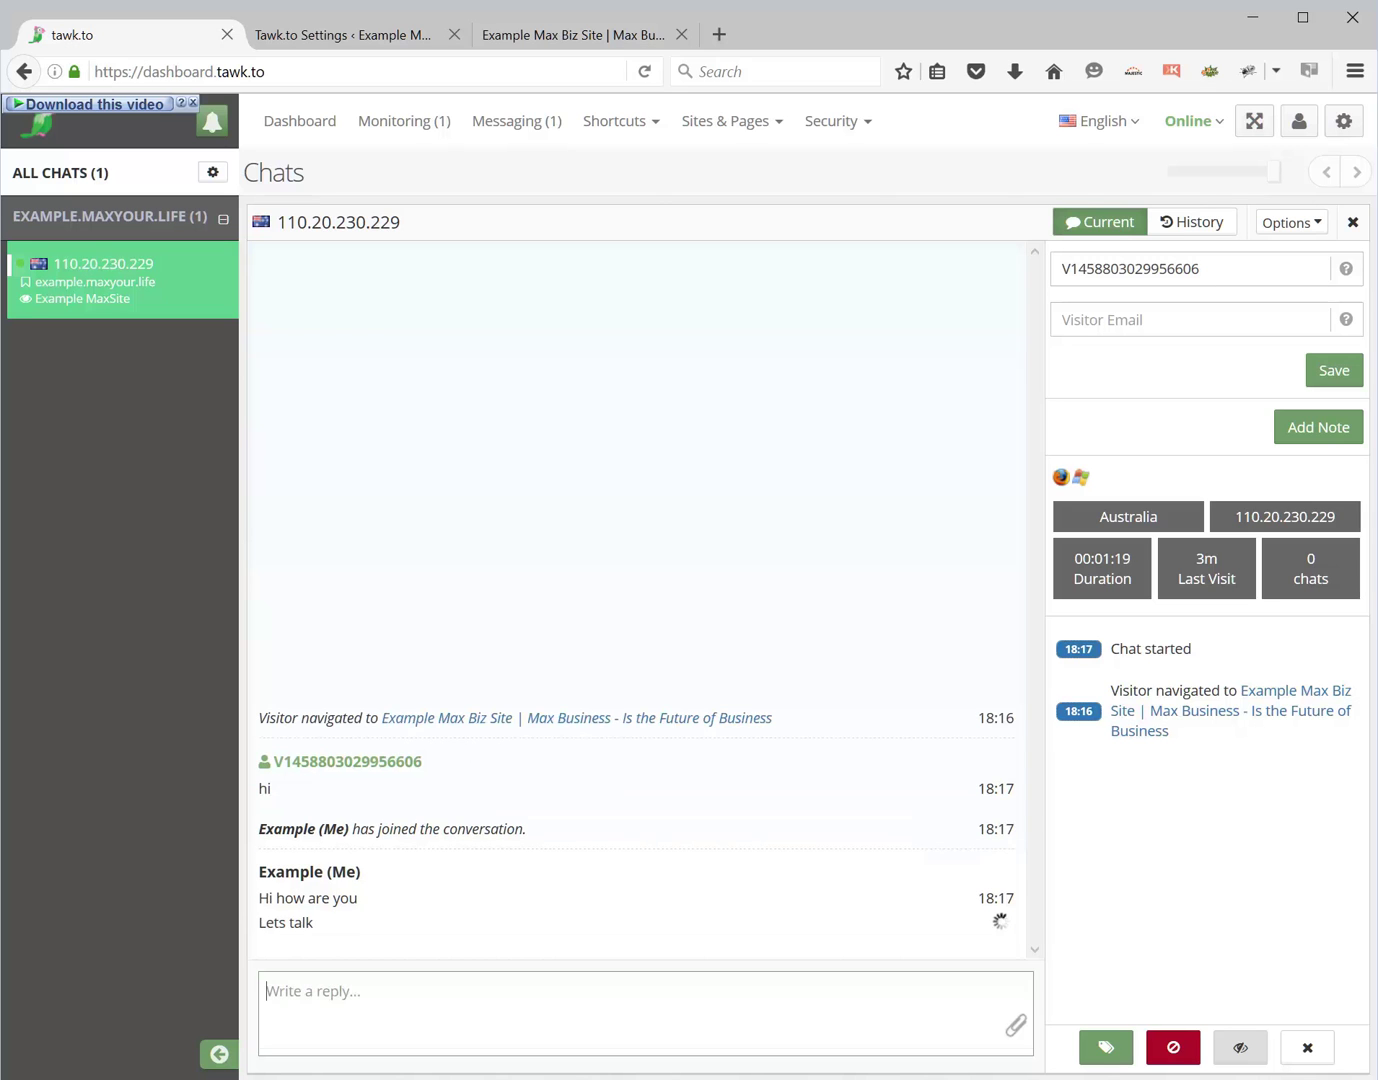
left_click(541, 48)
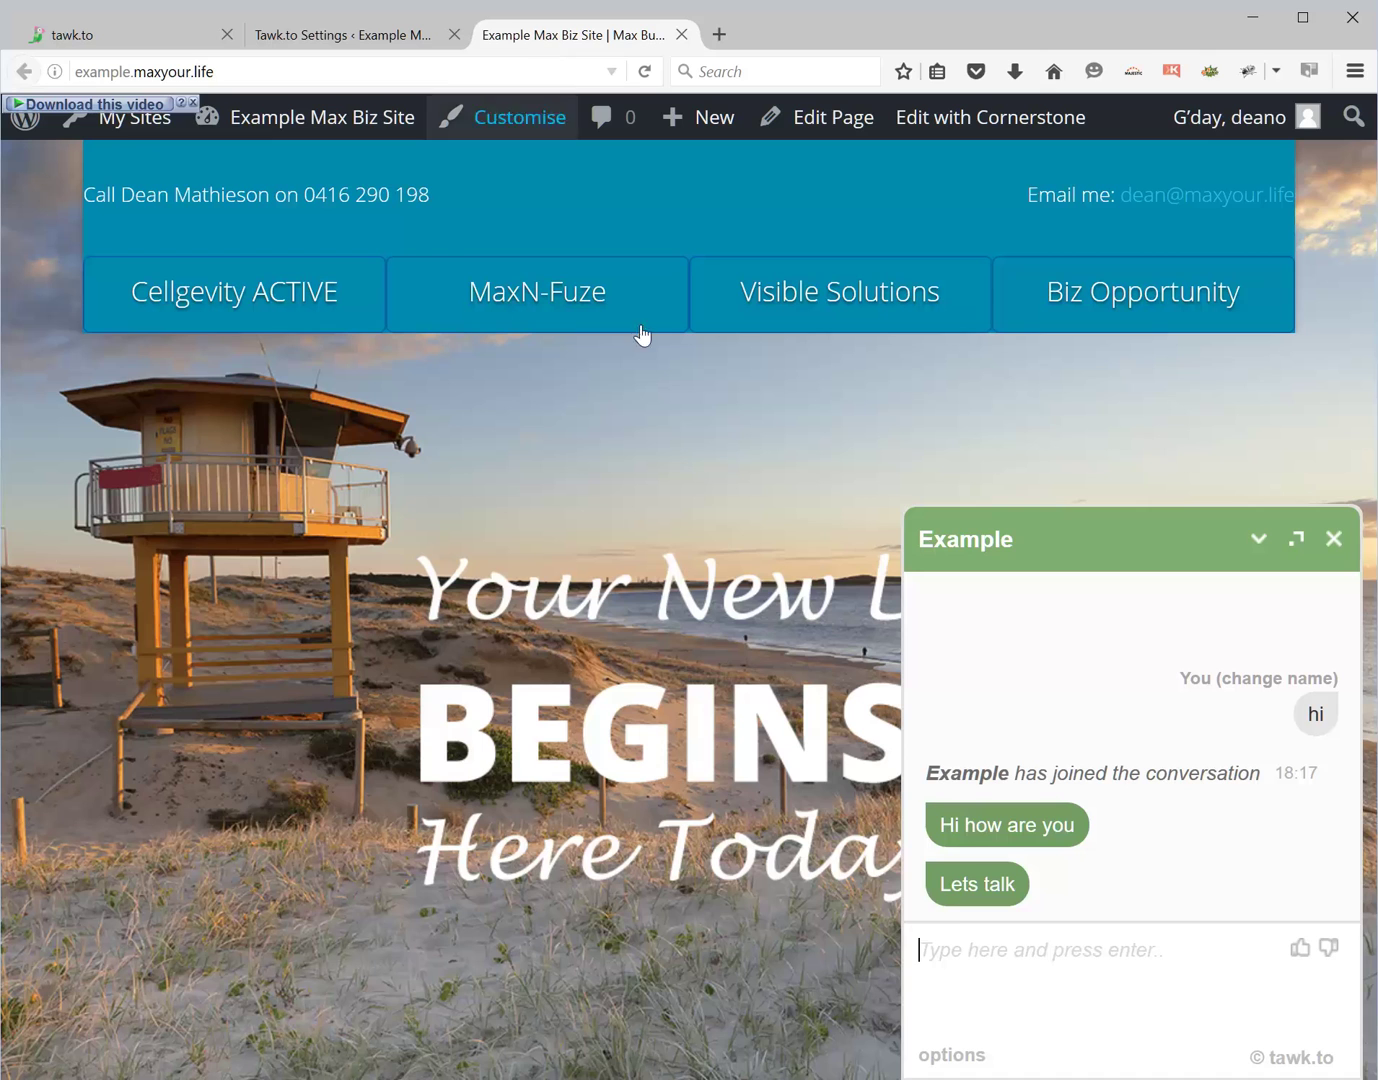